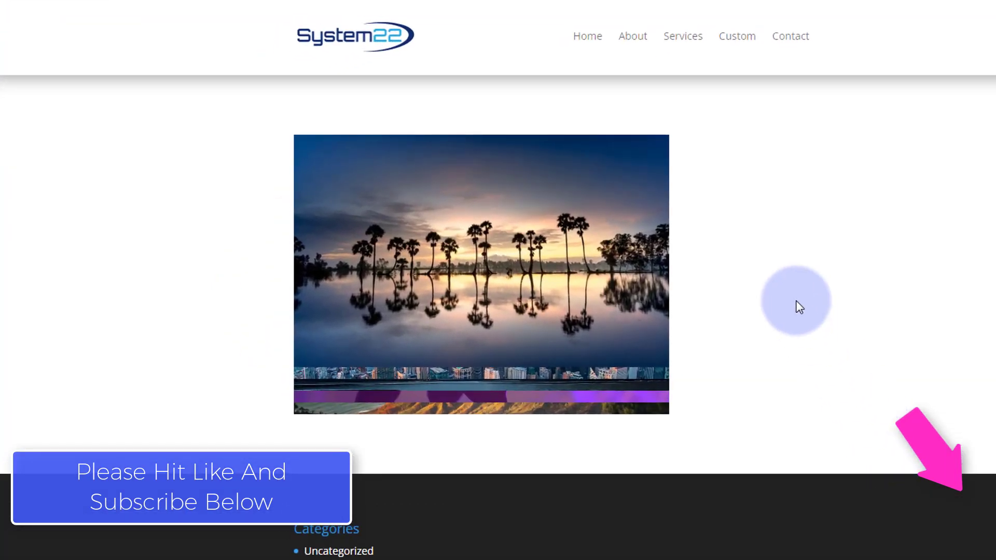
# - Preview the finished image accordion by expanding its city, mountain-lake, concert, coast and palm-tree items
pyautogui.click(442, 378)
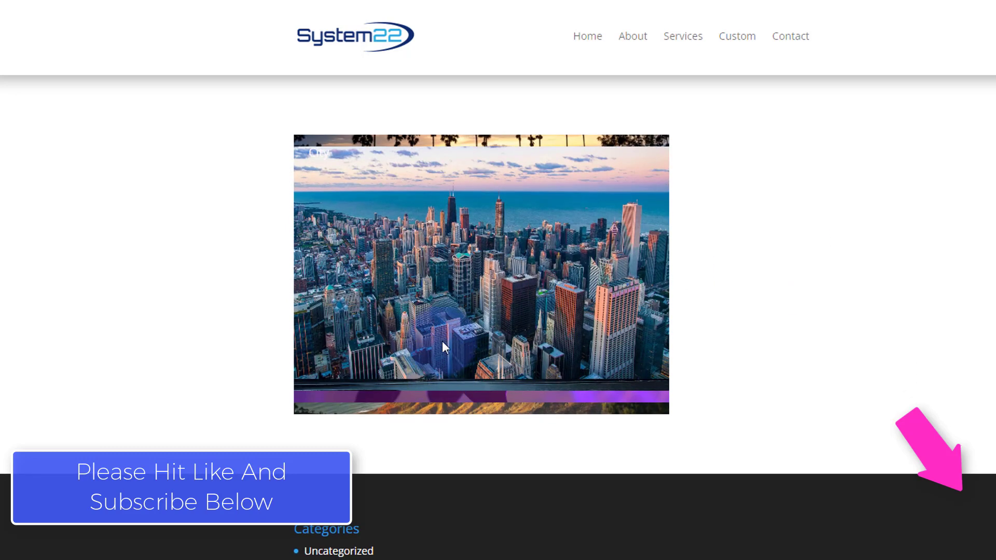
pyautogui.click(467, 395)
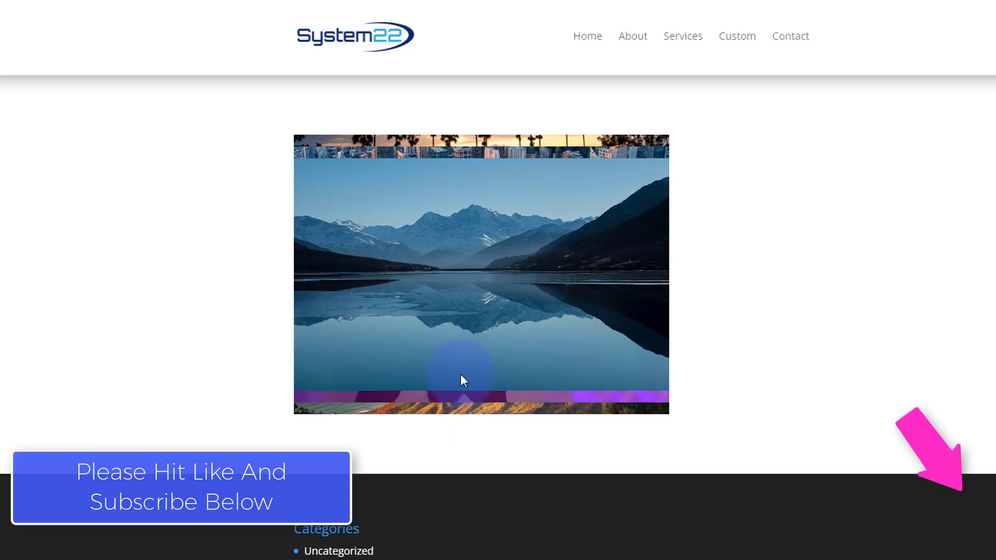
pyautogui.click(470, 401)
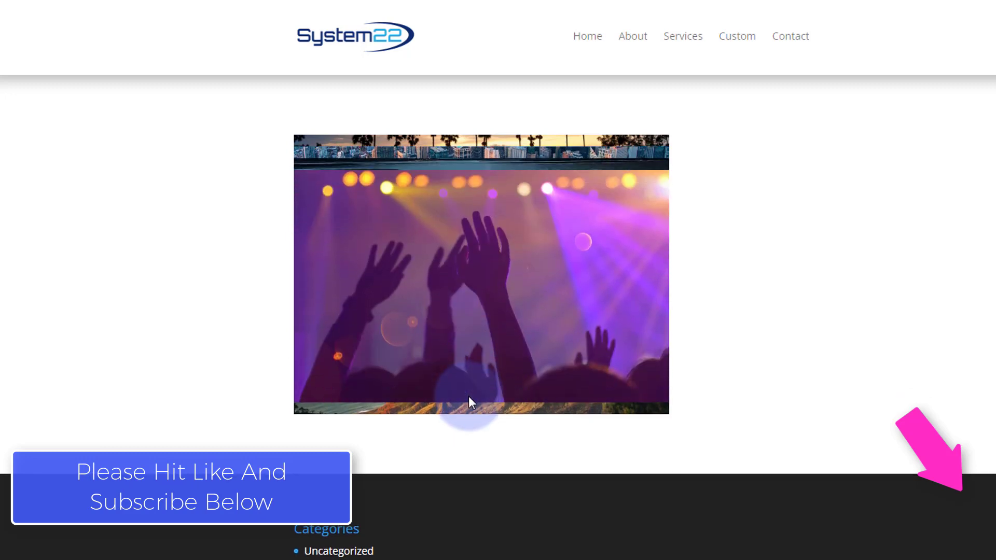
pyautogui.click(466, 409)
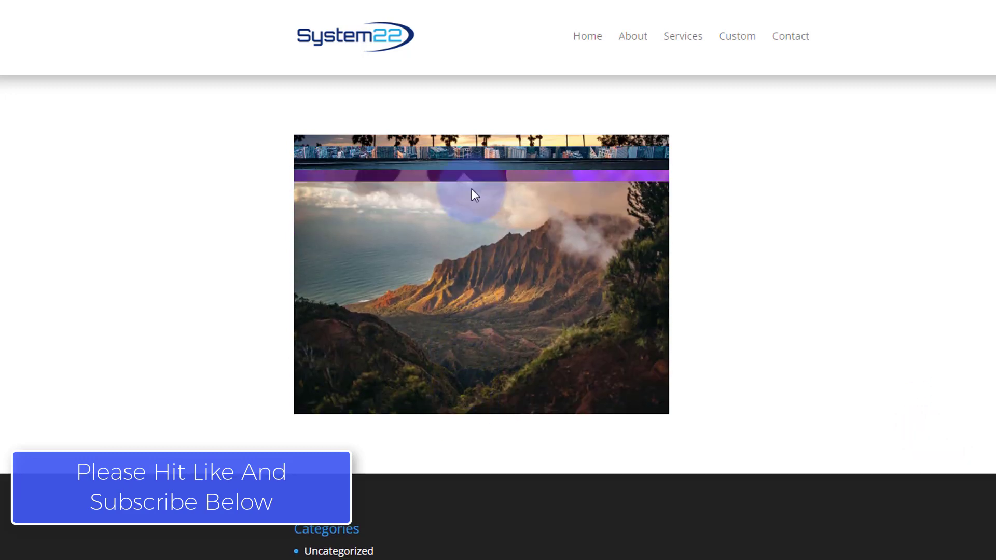
pyautogui.click(476, 185)
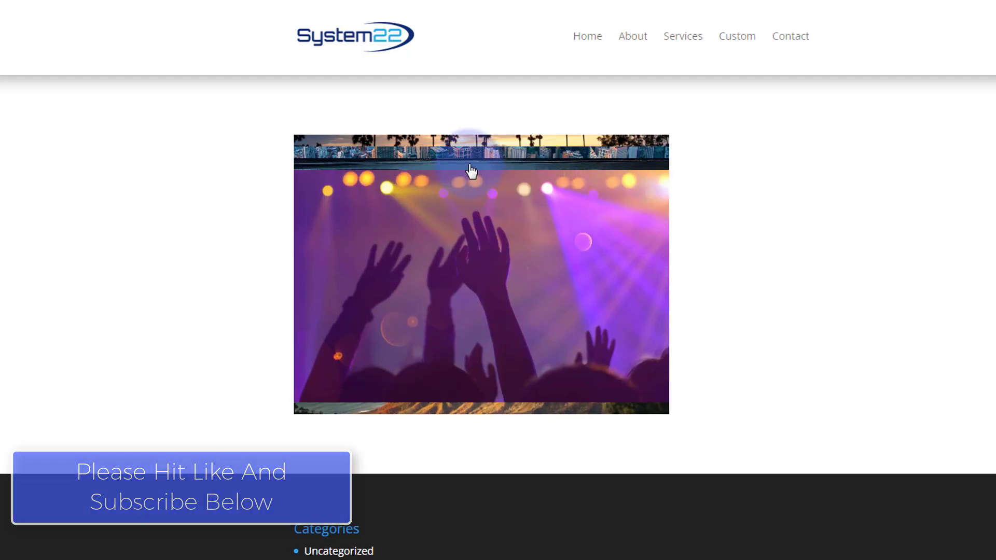
pyautogui.click(470, 171)
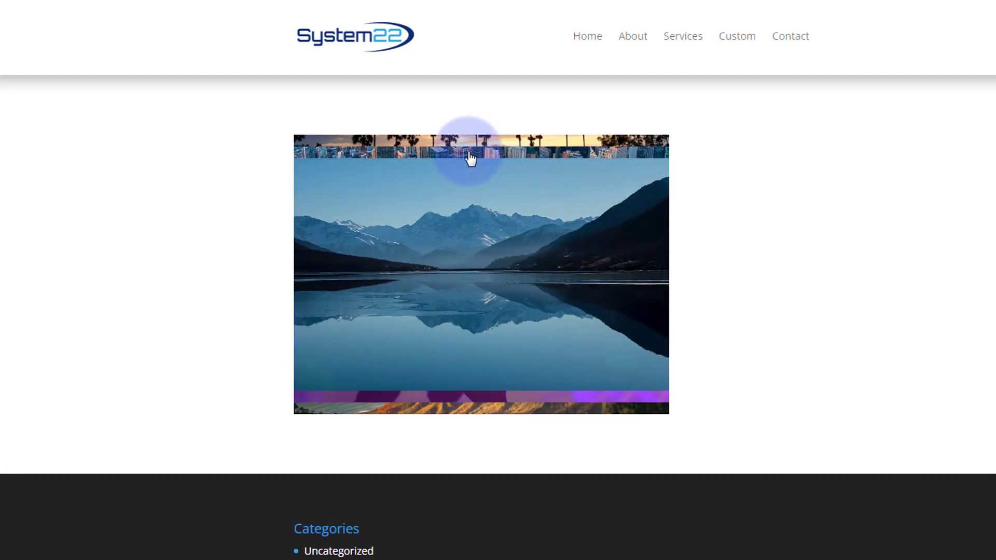
pyautogui.click(470, 156)
pyautogui.click(470, 144)
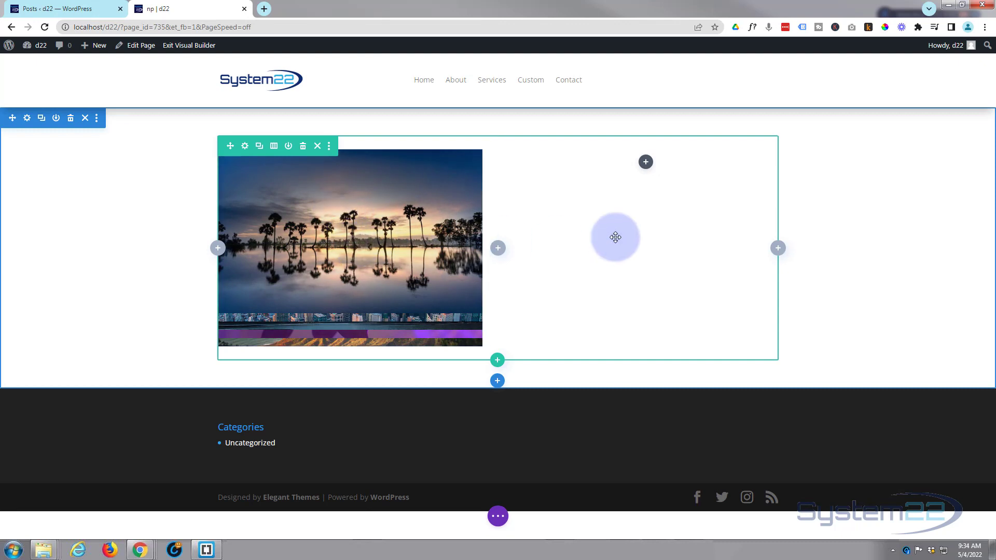
# - Open Insert Module for the empty right column and browse the module list
pyautogui.click(647, 163)
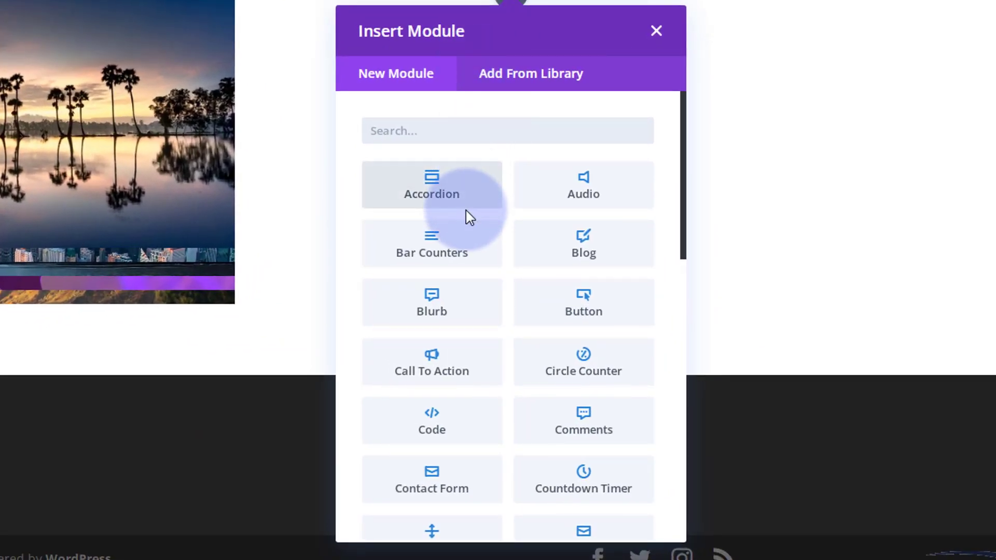
pyautogui.scroll(-5, 468, 216)
pyautogui.scroll(-8, 469, 215)
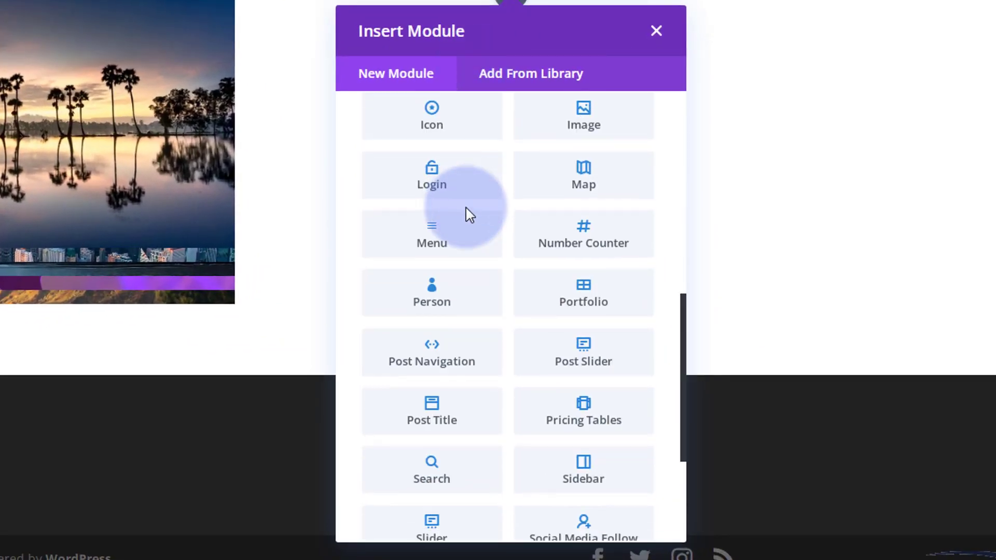
pyautogui.scroll(3, 471, 214)
pyautogui.scroll(8, 471, 214)
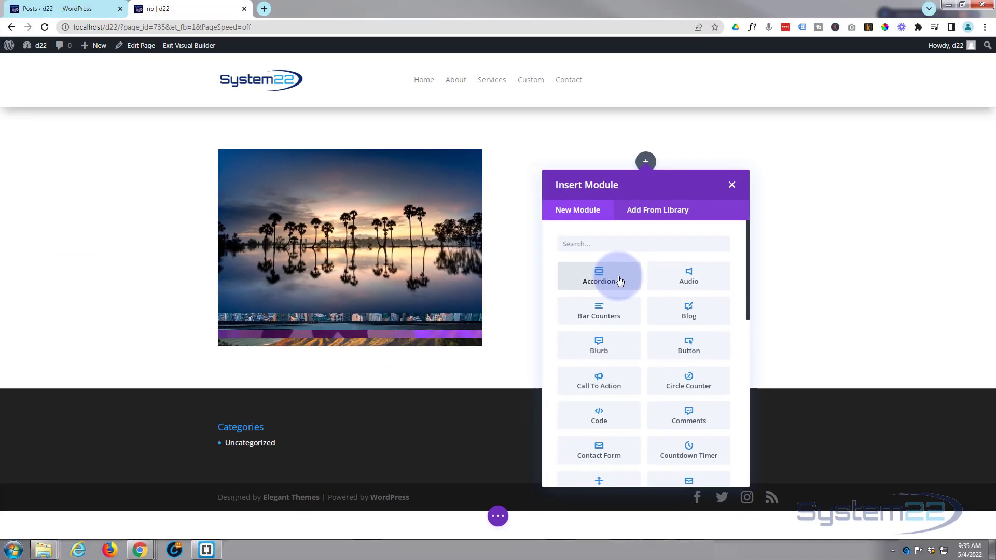
# - Insert an Accordion module beside the image and delete its second item
pyautogui.click(621, 281)
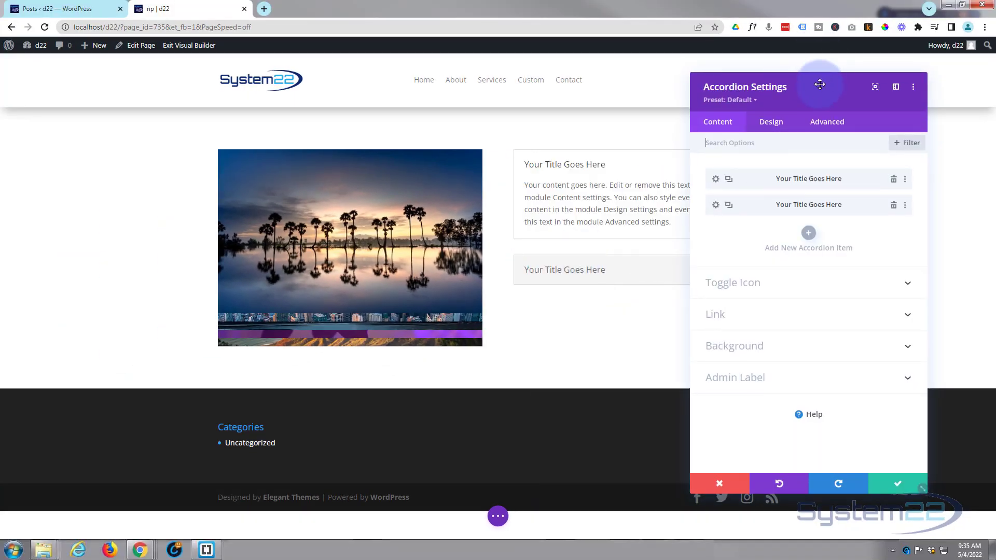
pyautogui.moveTo(727, 112); pyautogui.dragTo(373, 120)
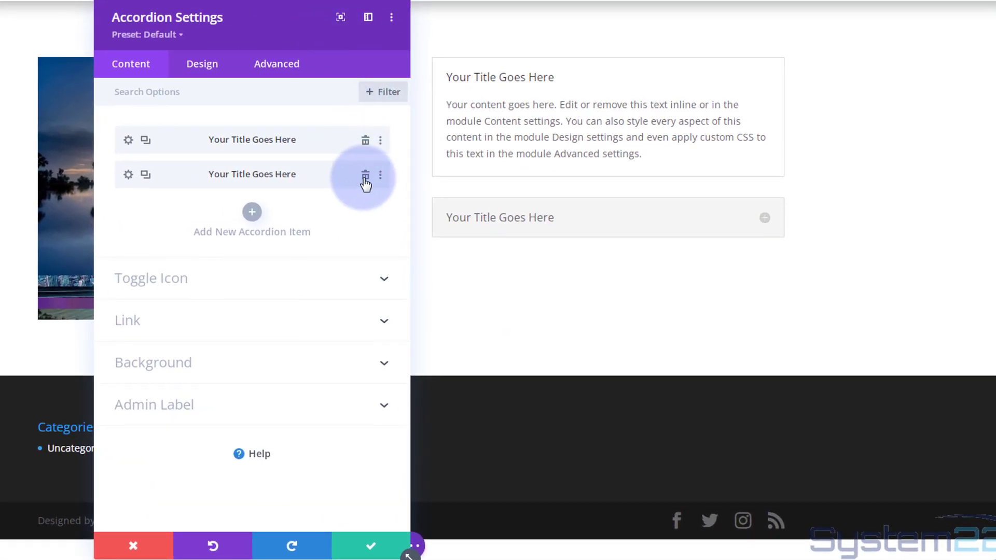
pyautogui.click(365, 176)
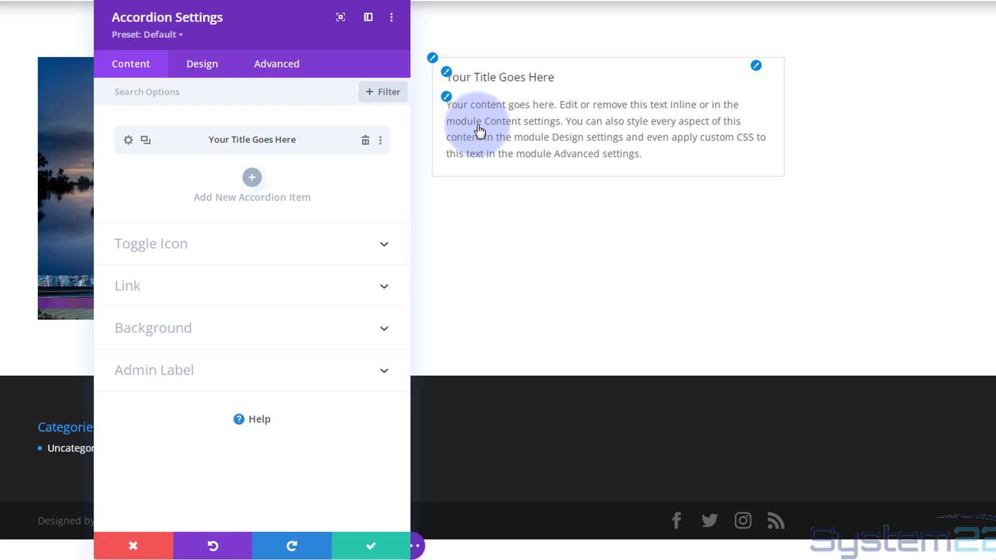
pyautogui.moveTo(255, 22); pyautogui.dragTo(220, 17)
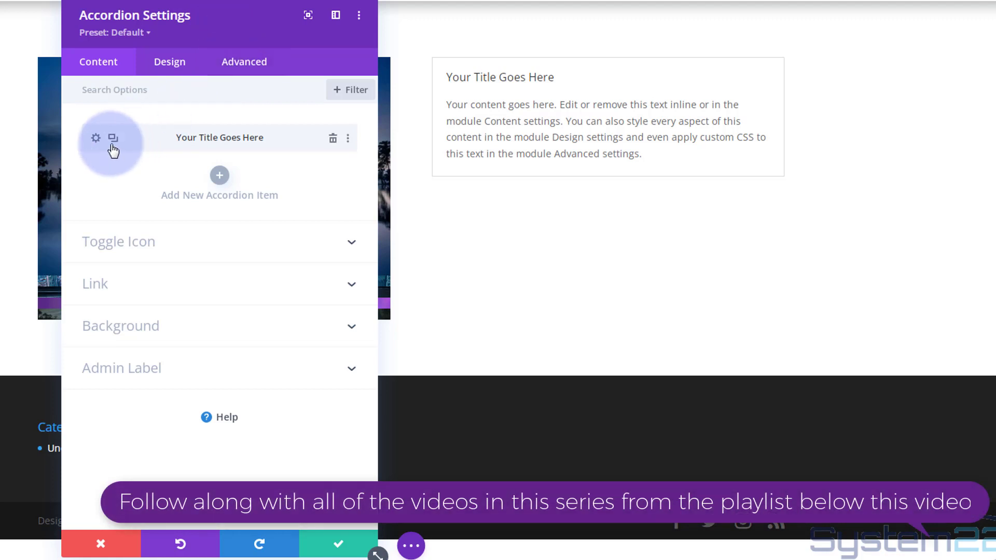
# - Open the remaining accordion item's settings and expand its Background options
pyautogui.click(95, 139)
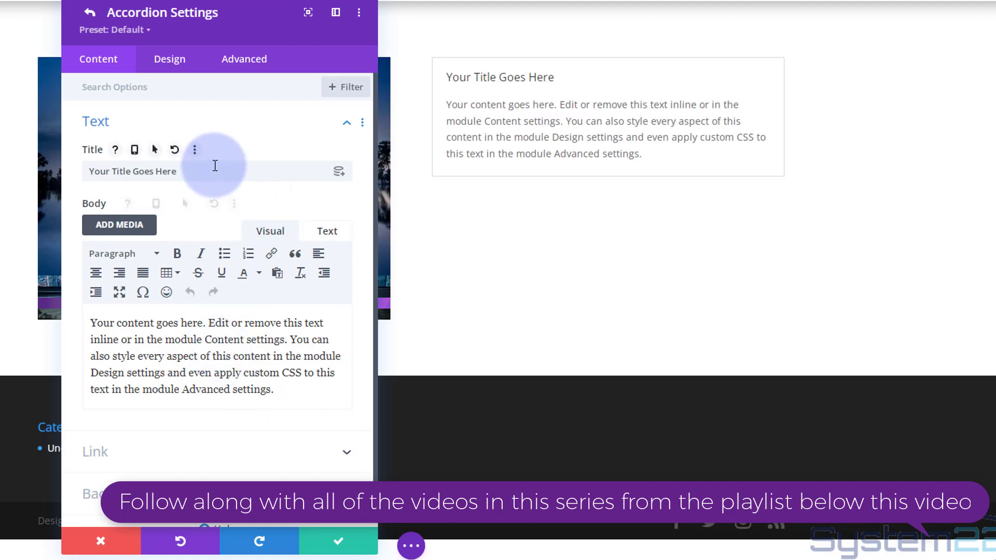
pyautogui.scroll(-1, 214, 149)
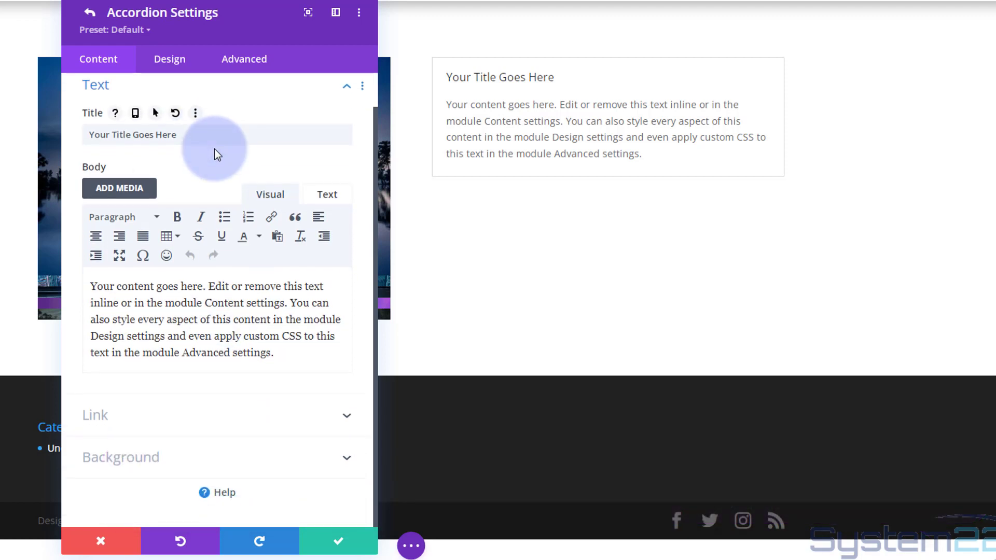
pyautogui.click(181, 459)
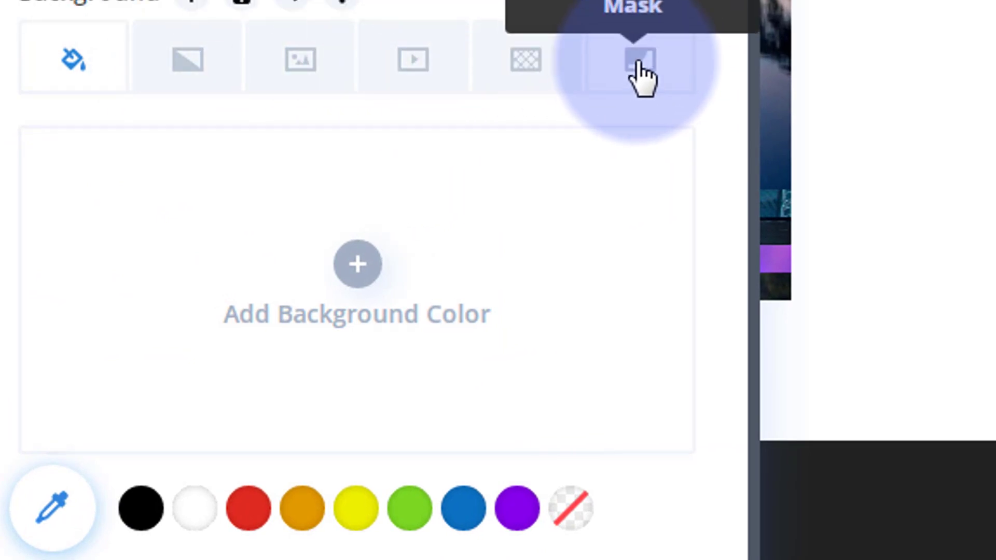
# - Set n2.jpg from the Media Library as the accordion item's background image
pyautogui.click(310, 64)
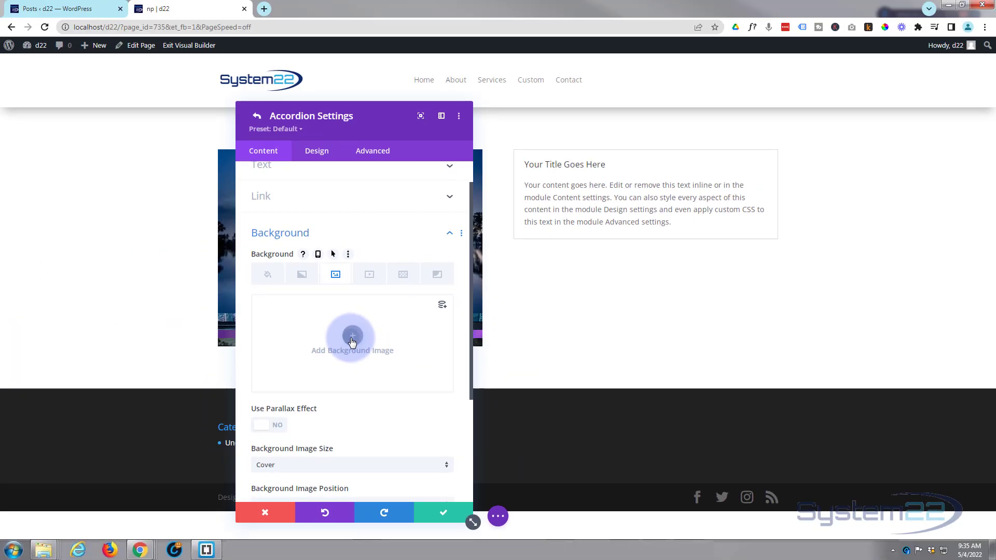
pyautogui.click(358, 265)
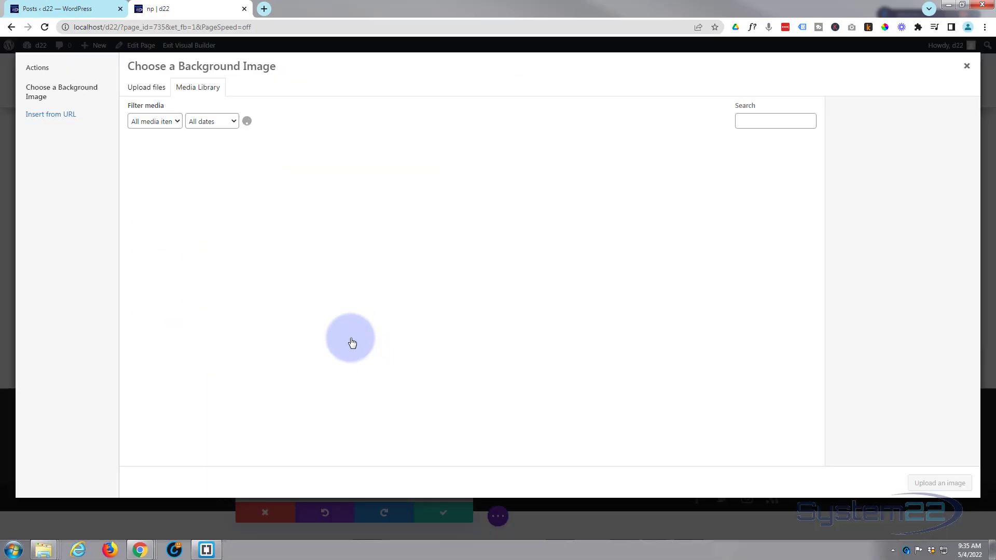
pyautogui.click(462, 347)
pyautogui.click(938, 483)
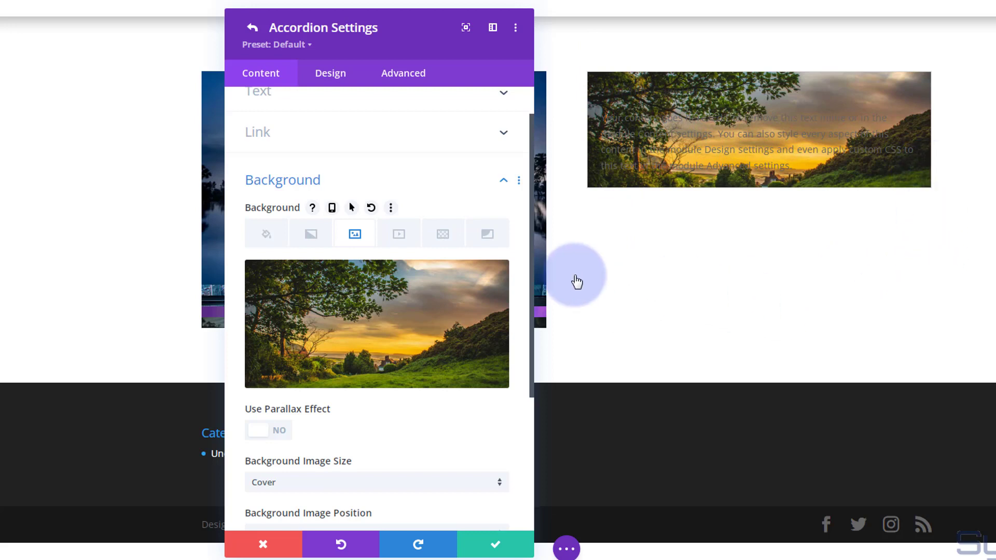
pyautogui.moveTo(387, 314)
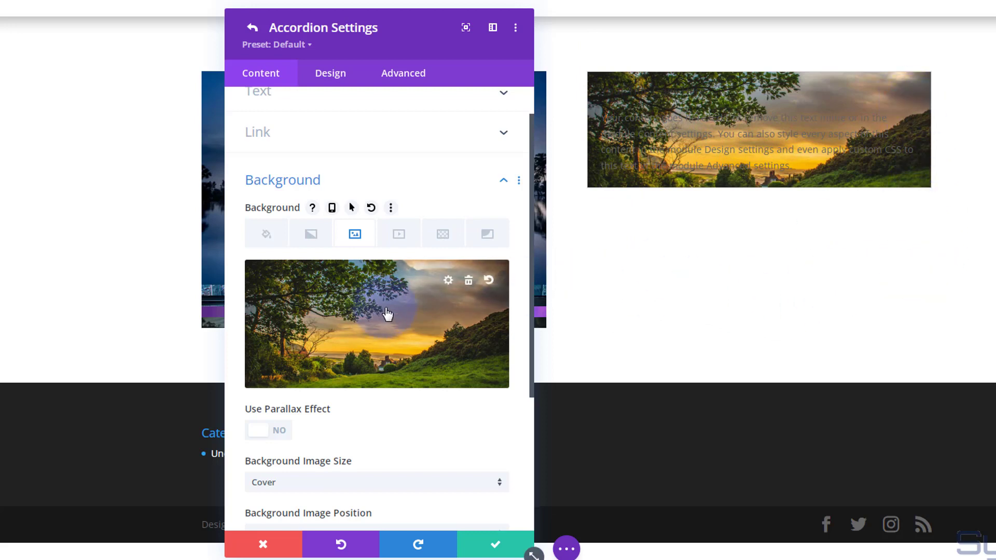
# - Set the accordion's Design > Sizing height to 300px
pyautogui.click(330, 73)
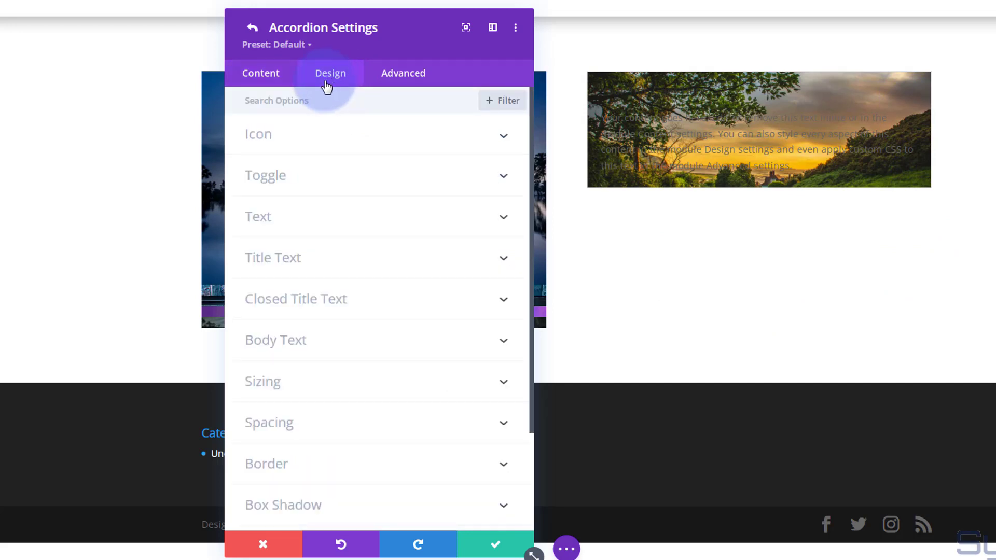
pyautogui.click(314, 389)
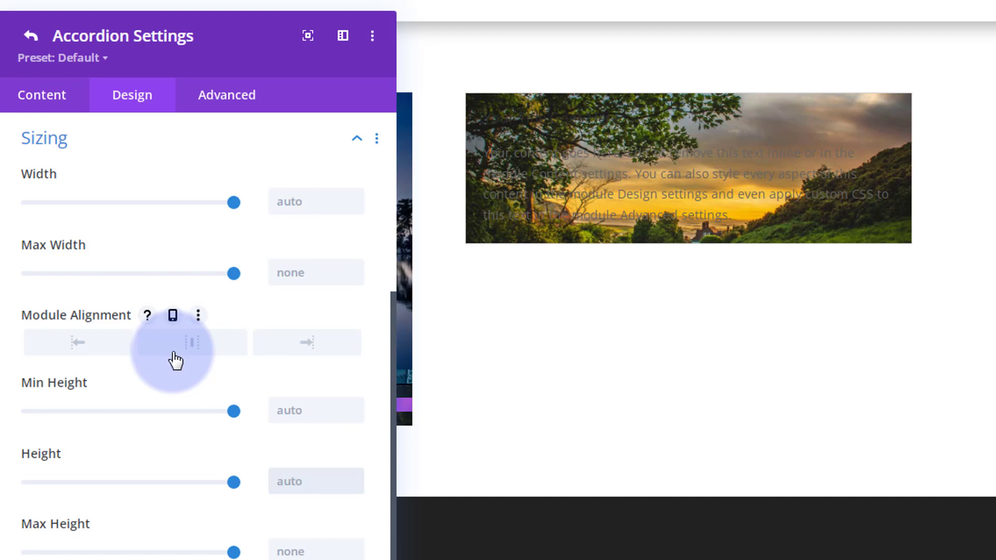
pyautogui.write('px')
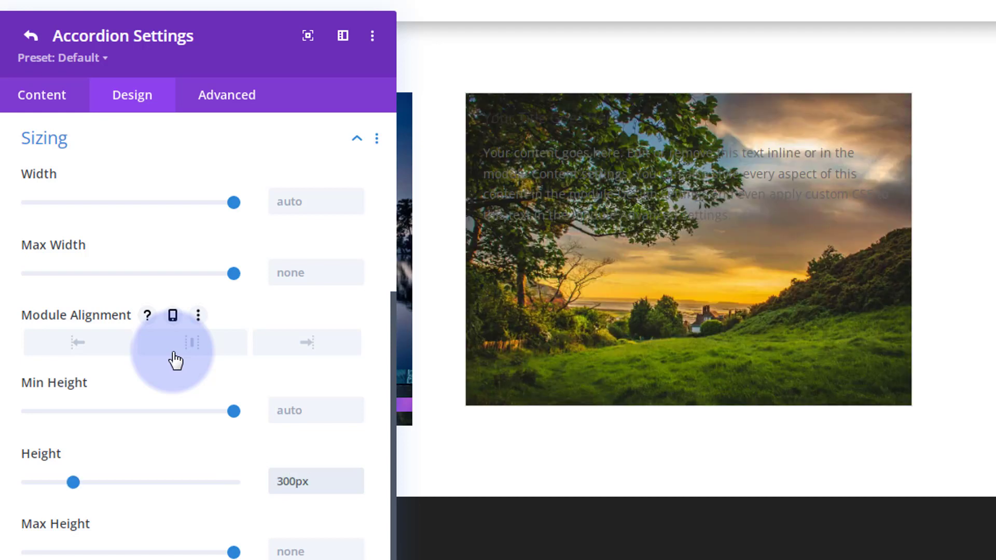
pyautogui.moveTo(188, 43); pyautogui.dragTo(151, 48)
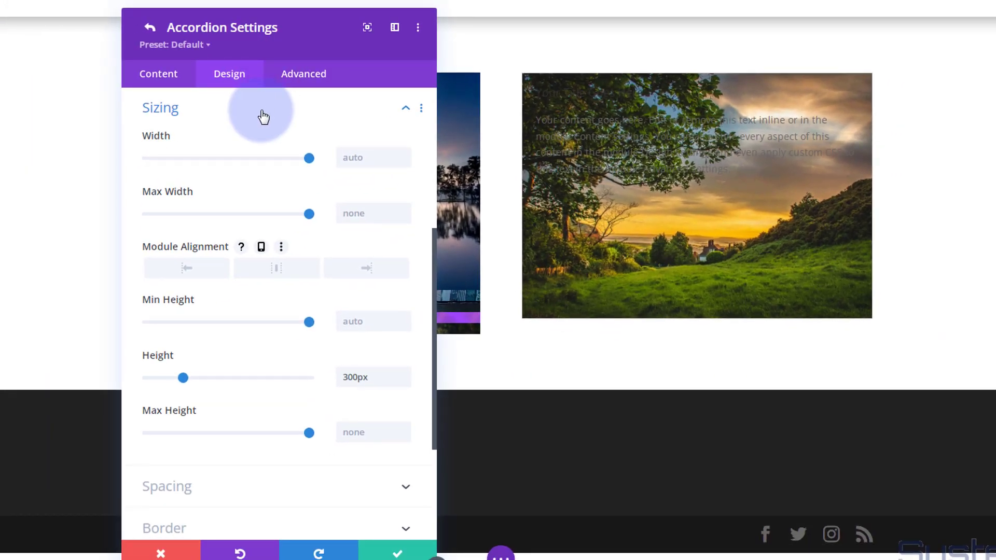
pyautogui.moveTo(160, 355)
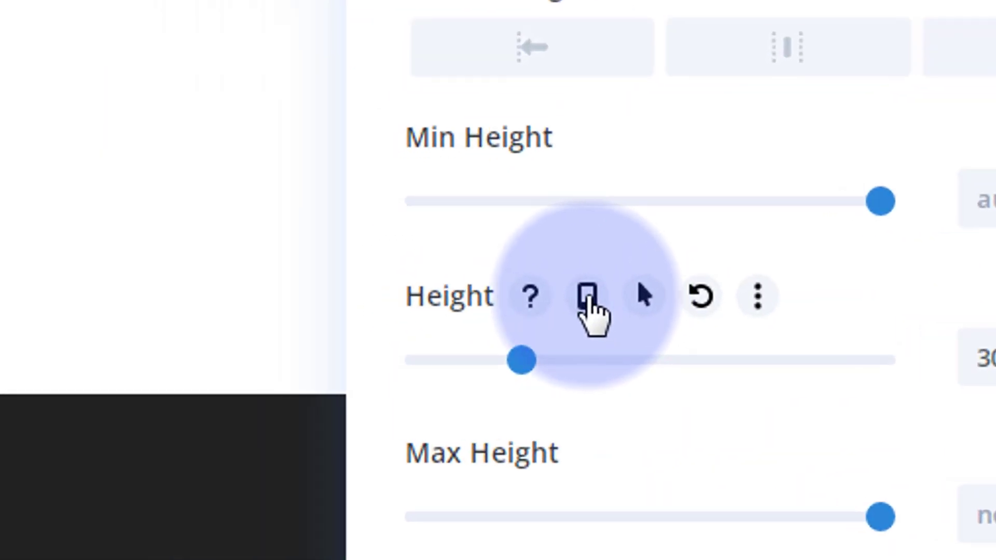
# - Enable responsive Height and enter 350px as the tablet height
pyautogui.click(588, 298)
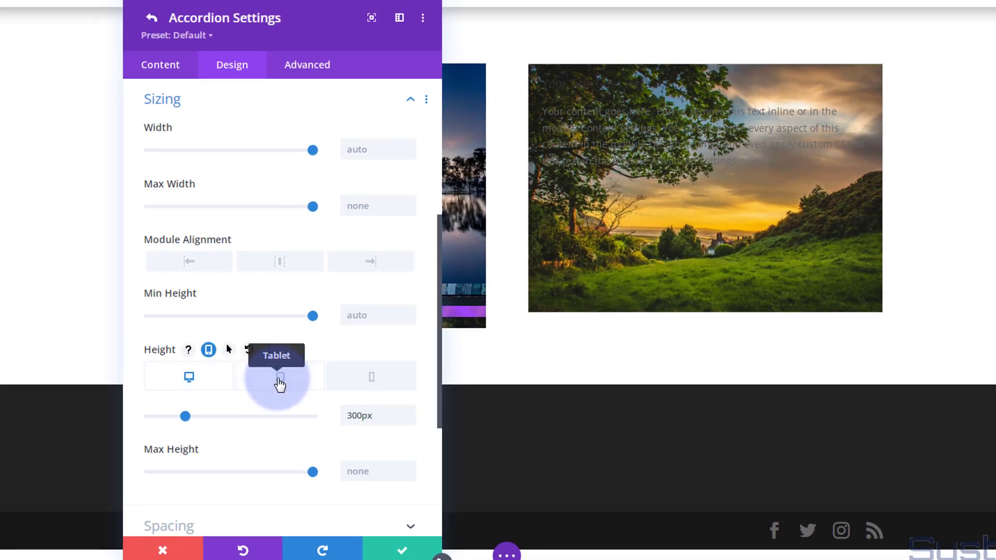
pyautogui.click(280, 385)
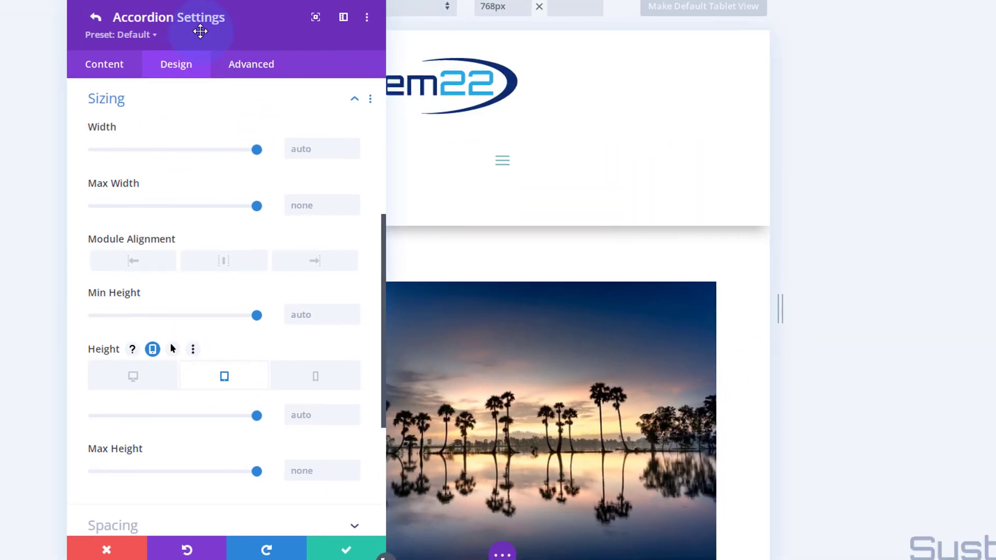
pyautogui.moveTo(187, 31); pyautogui.dragTo(196, 14)
pyautogui.scroll(-1, 726, 146)
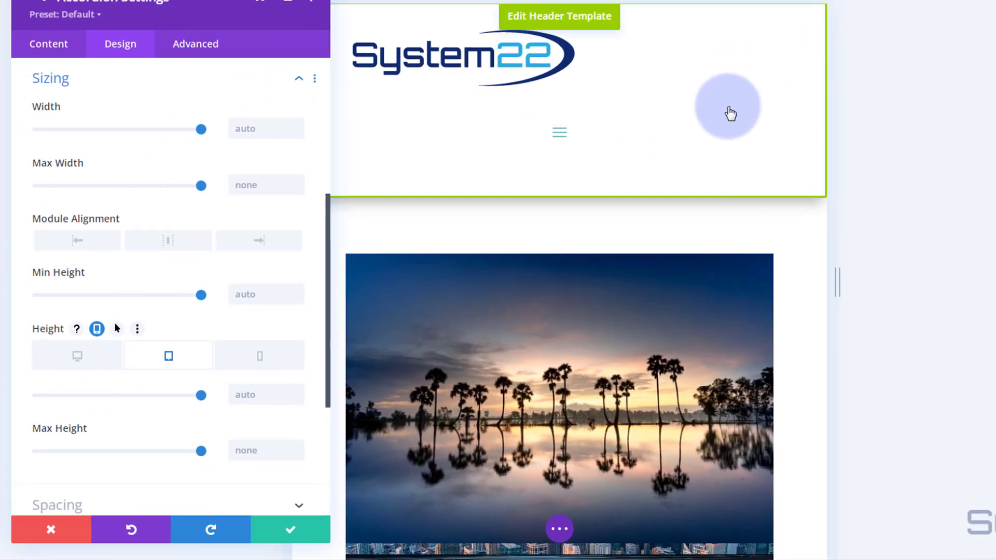
pyautogui.scroll(-5, 718, 136)
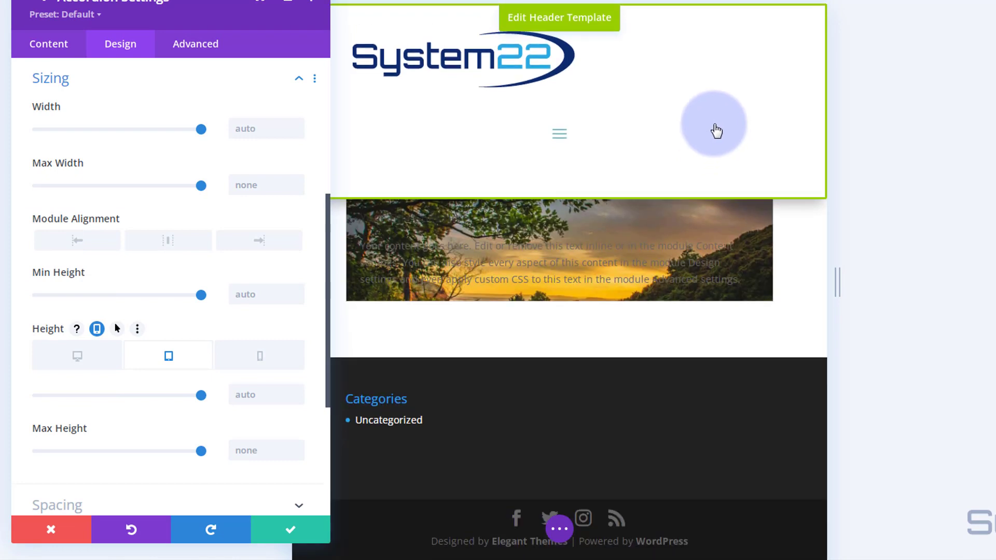
pyautogui.scroll(1, 690, 136)
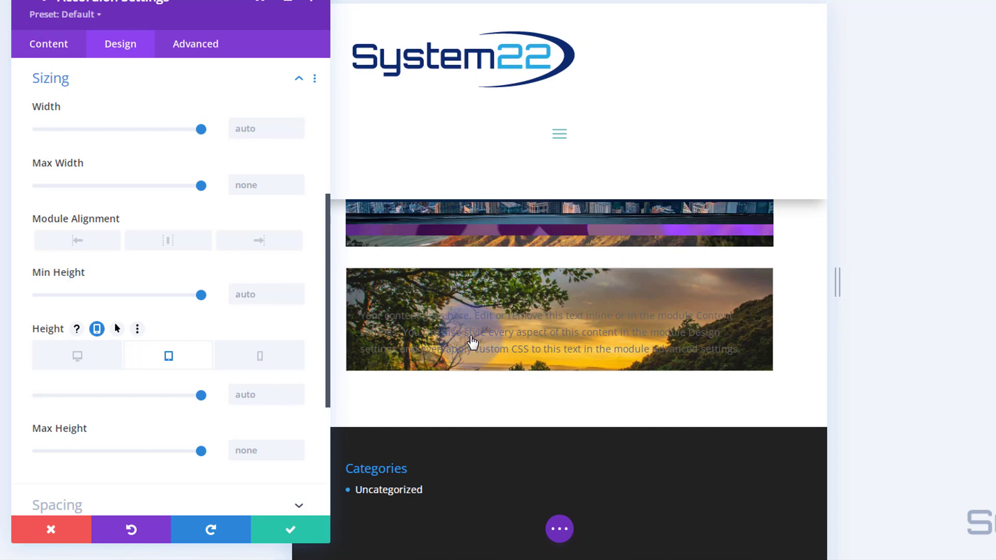
pyautogui.click(236, 394)
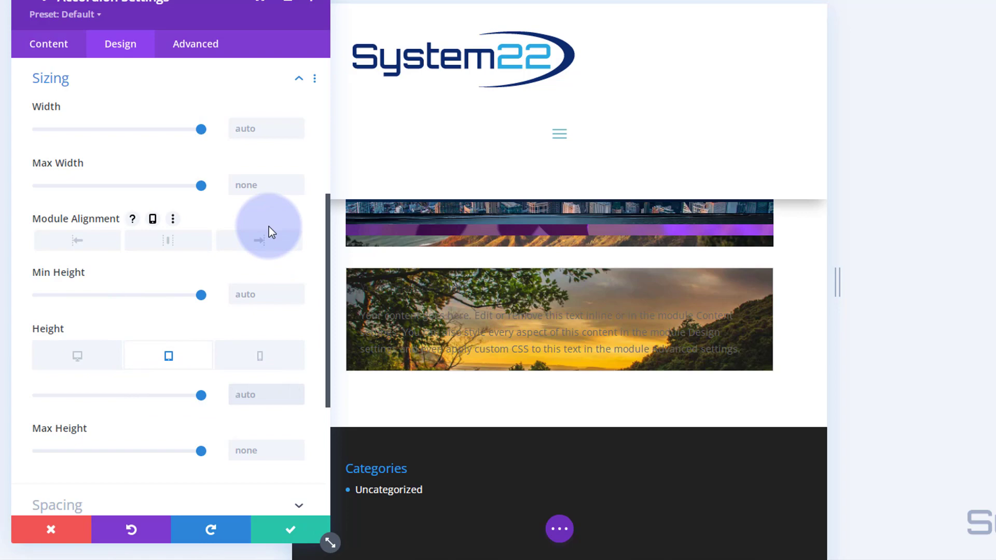
pyautogui.write('350px')
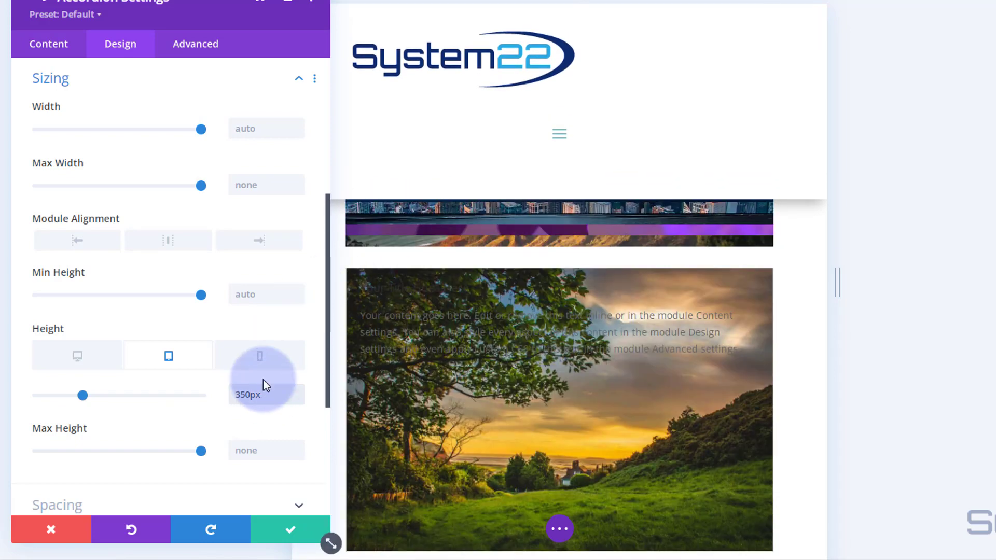
pyautogui.moveTo(234, 397); pyautogui.dragTo(247, 403)
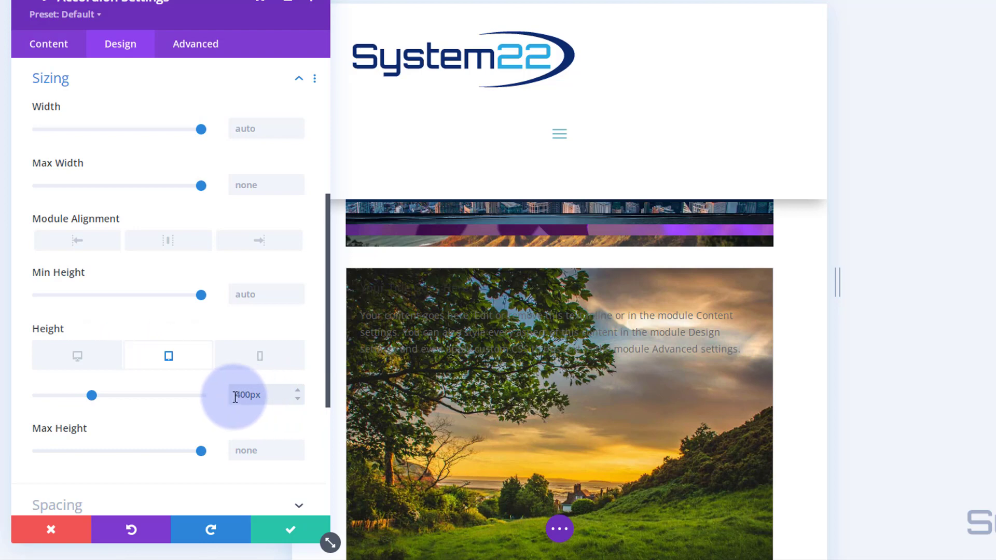
pyautogui.moveTo(235, 398); pyautogui.dragTo(246, 398)
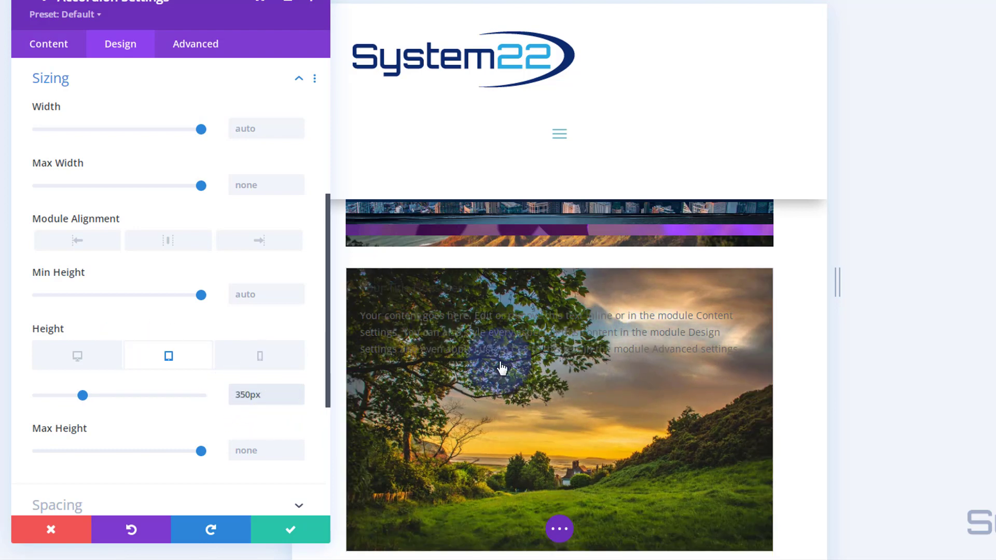
# - Check the phone height, then switch Height back to a single value for all devices
pyautogui.scroll(-2, 503, 369)
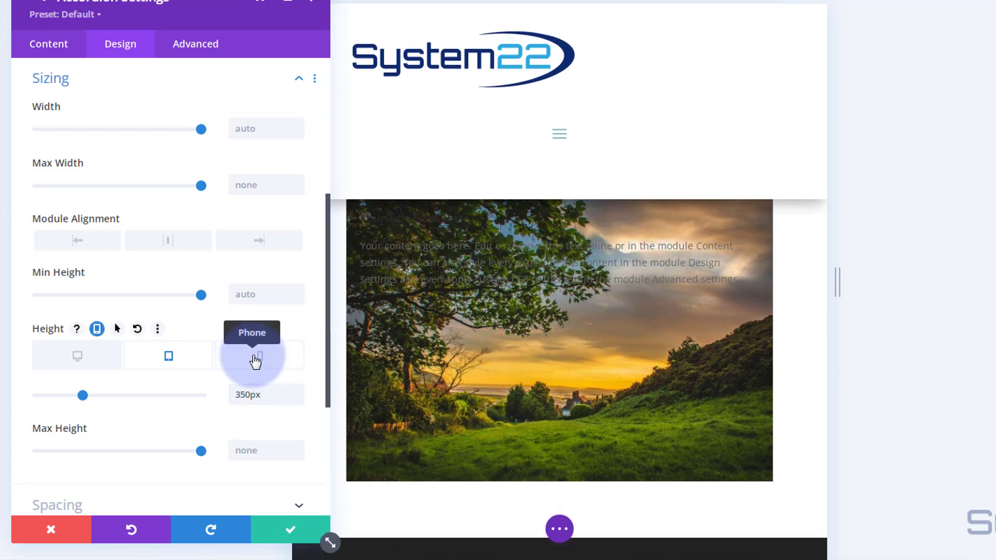
pyautogui.click(256, 361)
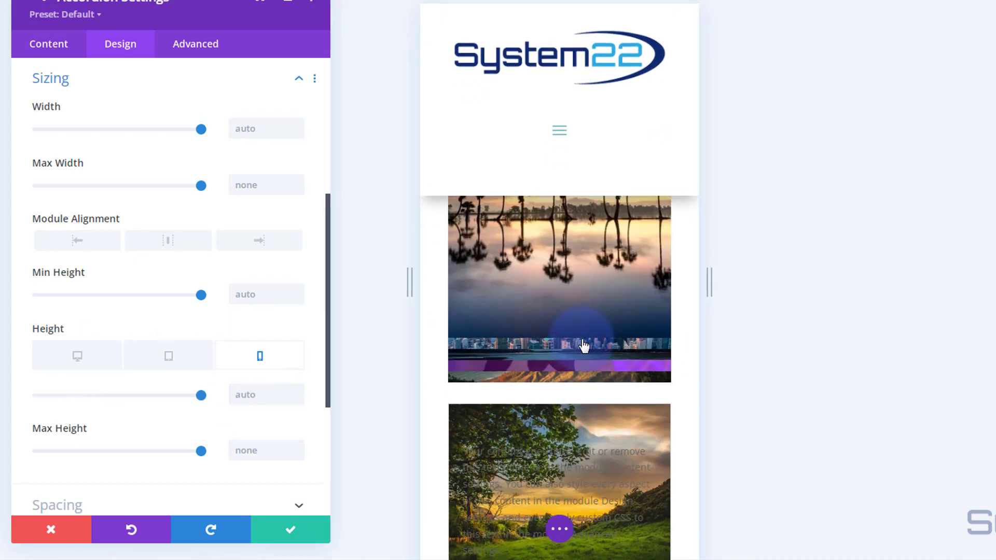
pyautogui.scroll(-1, 583, 346)
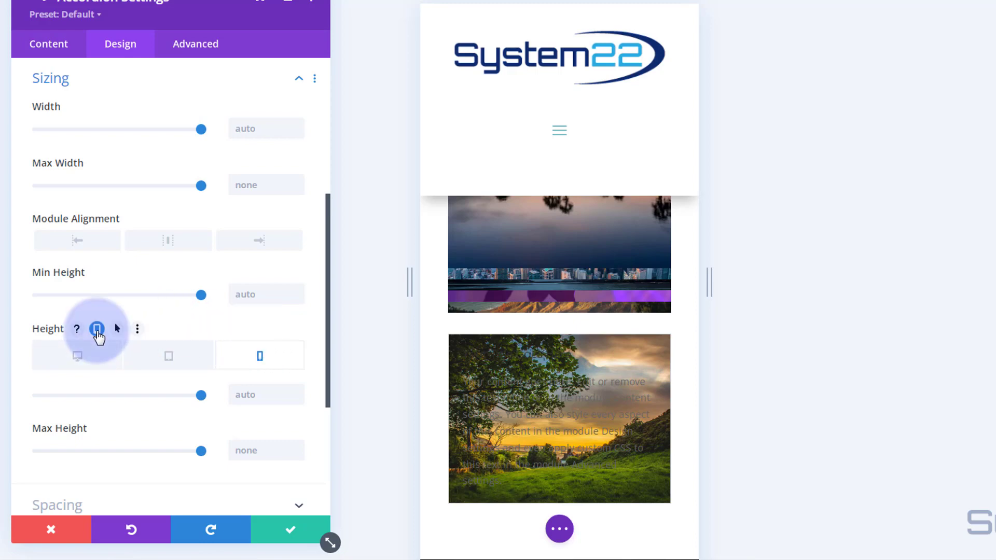
pyautogui.click(98, 329)
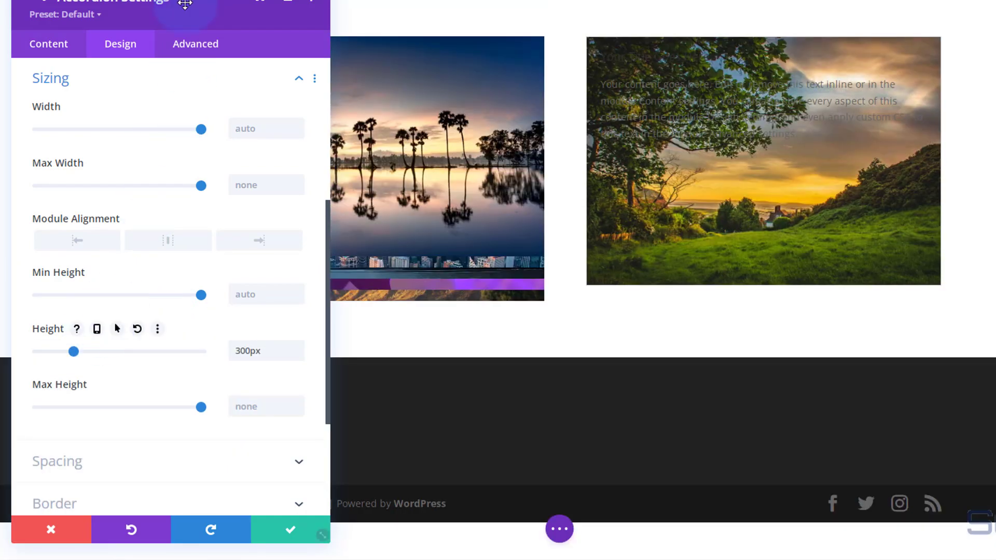
pyautogui.moveTo(185, 4); pyautogui.dragTo(413, 0)
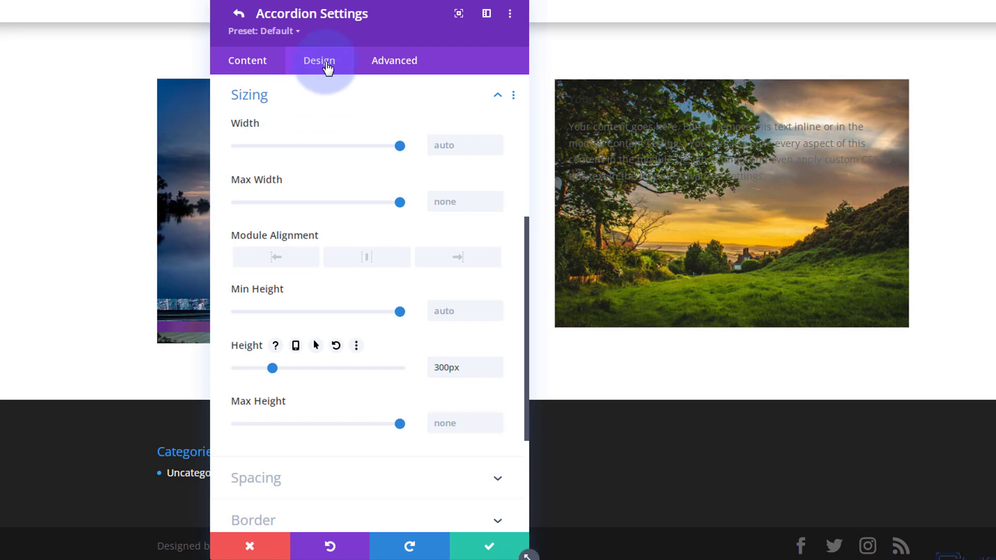
# - Make the open title and title text colours Transparent in Title Text
pyautogui.click(329, 94)
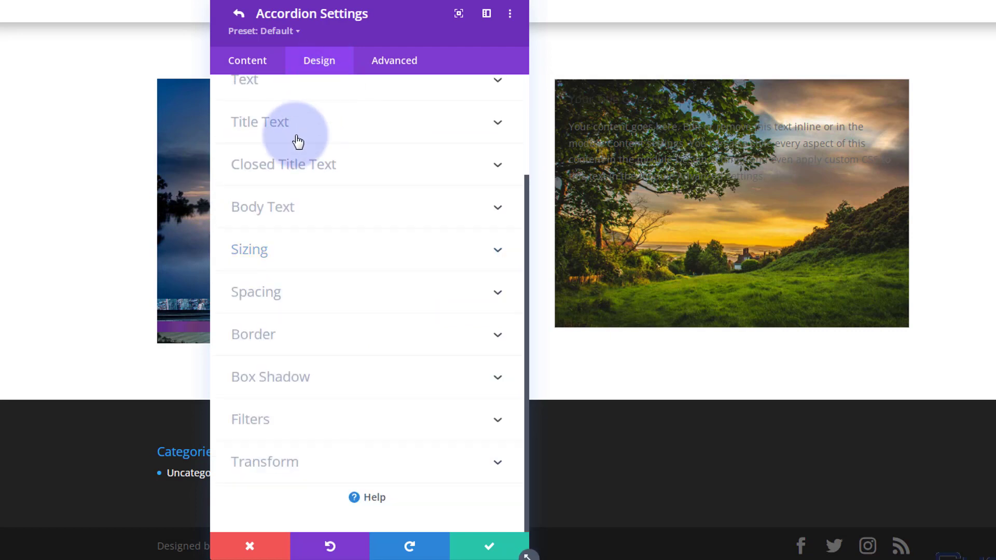
pyautogui.scroll(3, 305, 231)
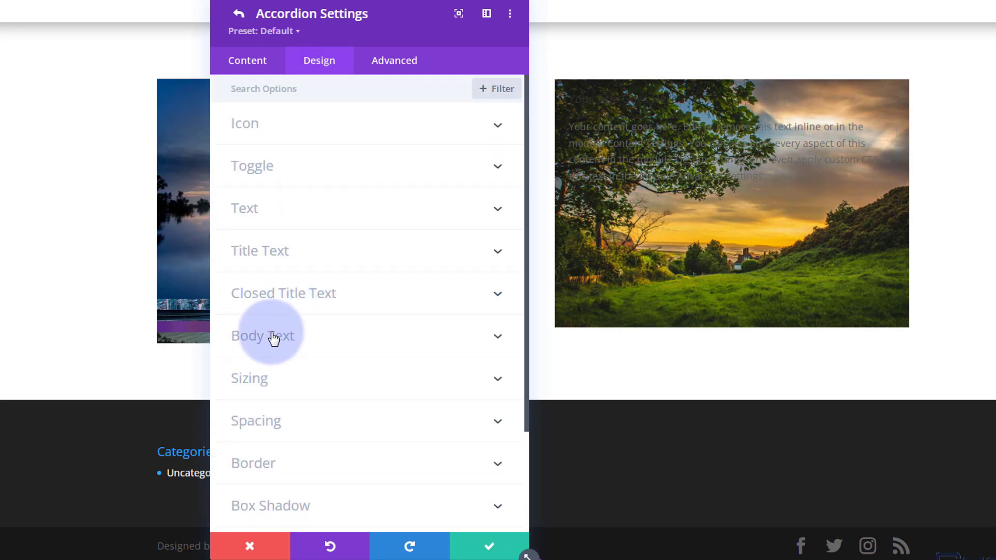
pyautogui.click(321, 260)
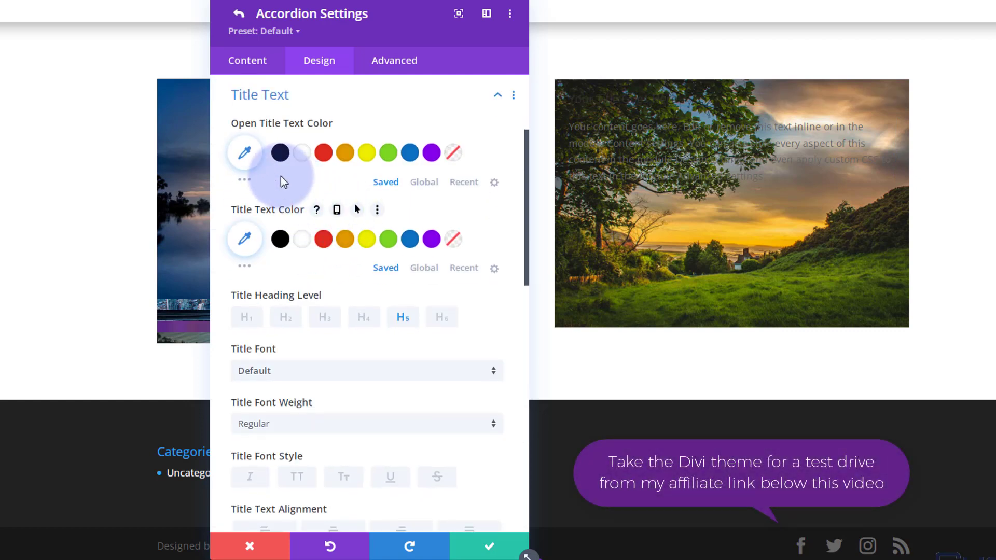
pyautogui.click(455, 154)
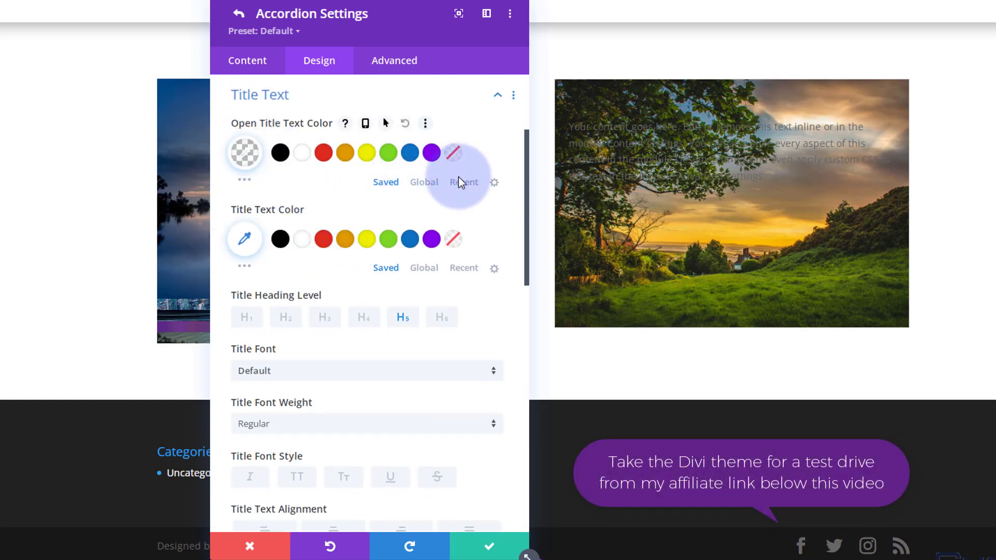
pyautogui.click(457, 241)
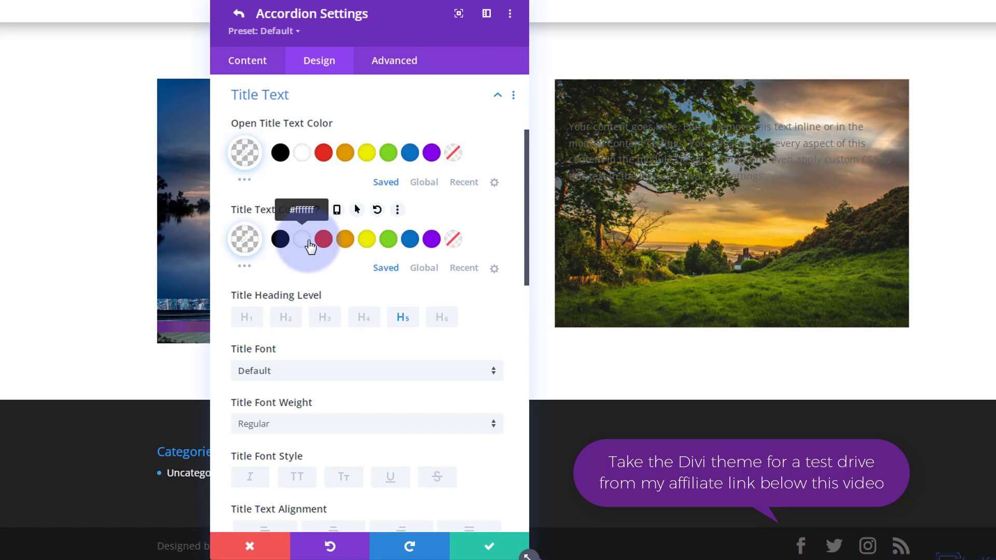
# - Set the Body Text and Closed Title Text colours to Transparent
pyautogui.scroll(-7, 351, 322)
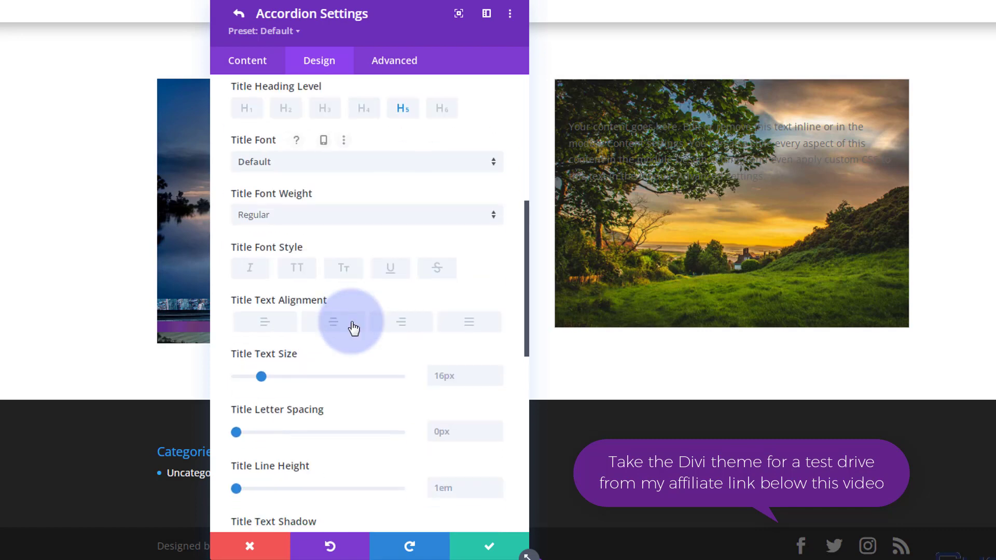
pyautogui.scroll(-5, 351, 322)
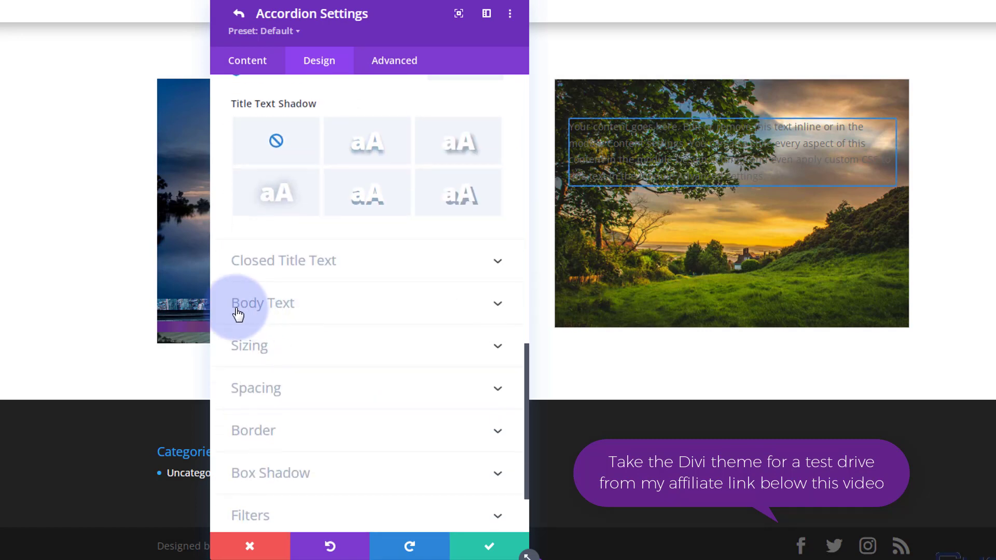
pyautogui.click(372, 306)
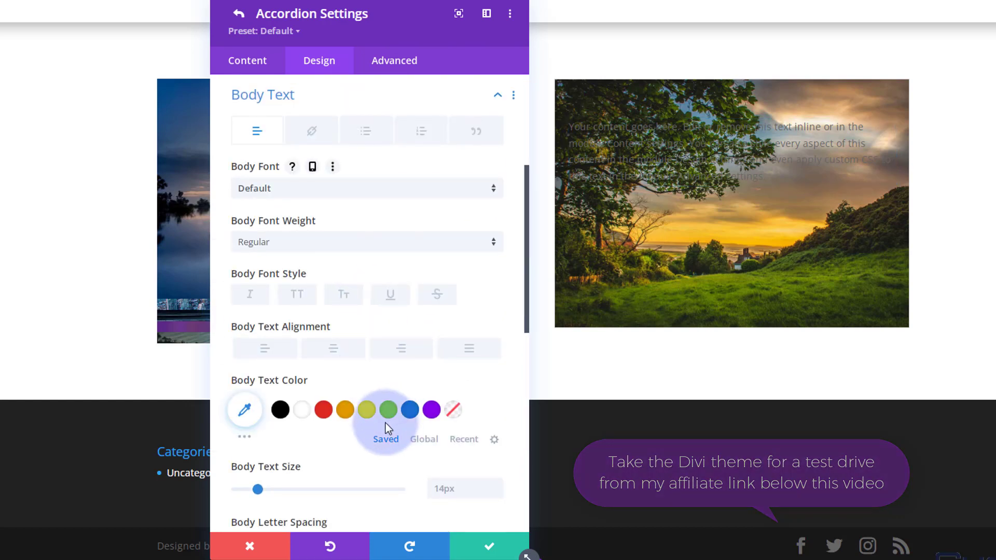
pyautogui.click(454, 412)
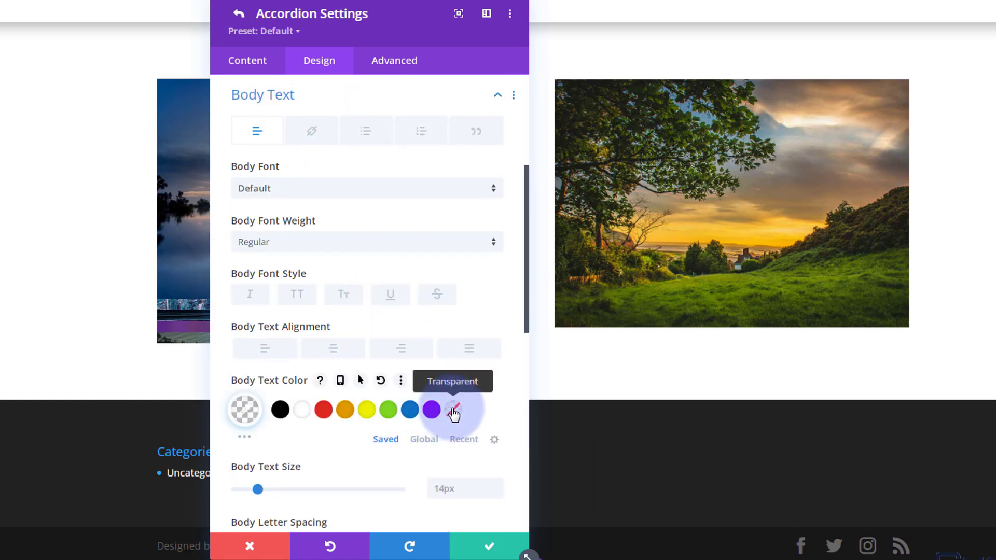
pyautogui.click(285, 96)
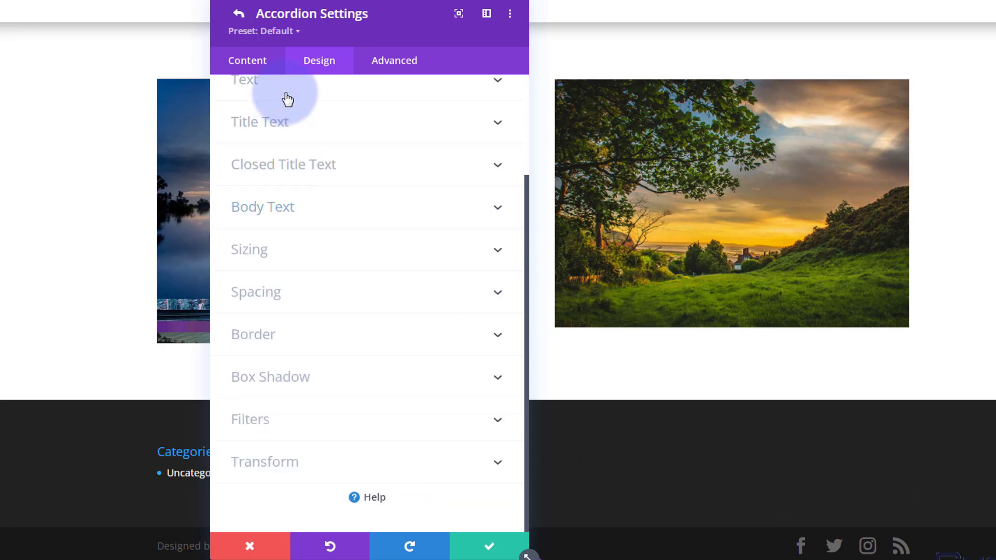
pyautogui.click(348, 165)
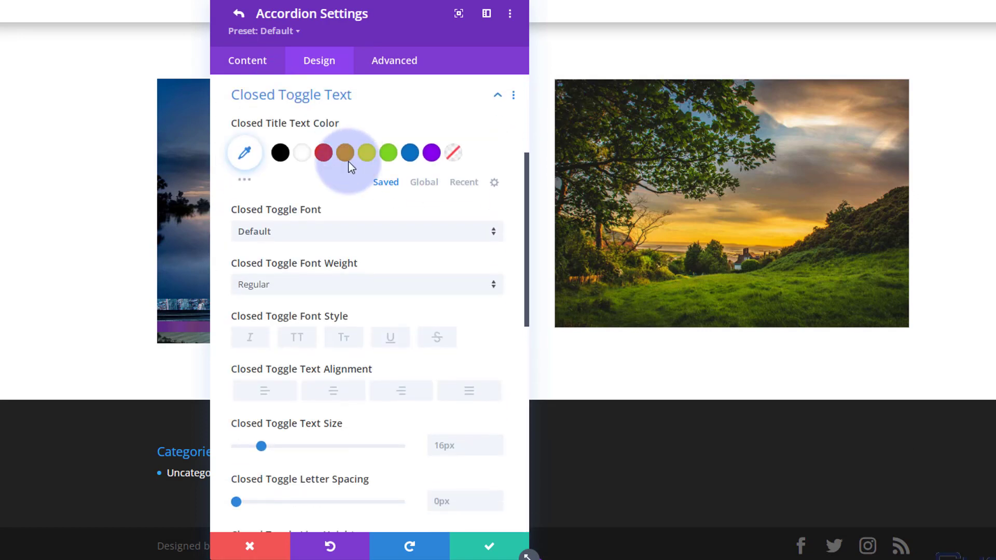
pyautogui.click(458, 155)
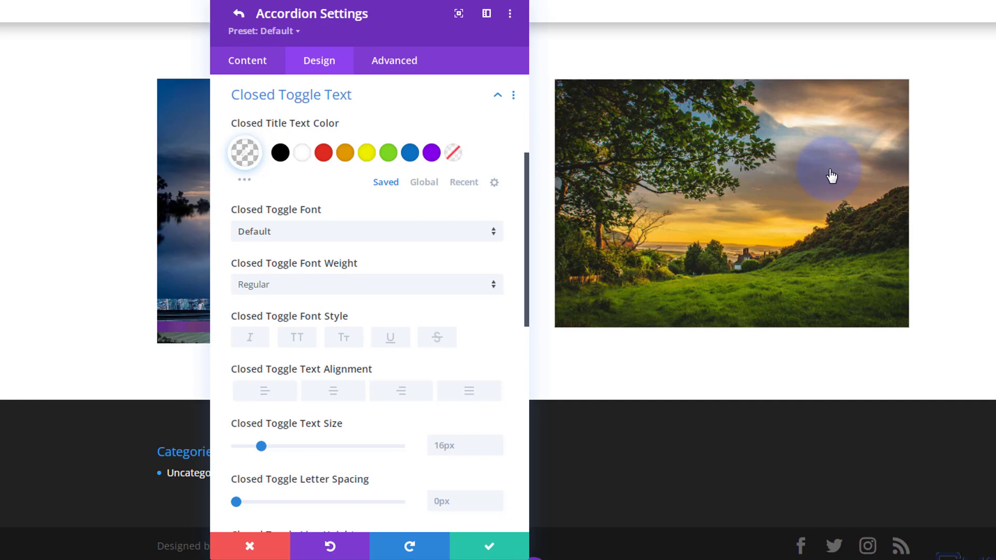
# - Close the item settings and add a new accordion item
pyautogui.click(478, 551)
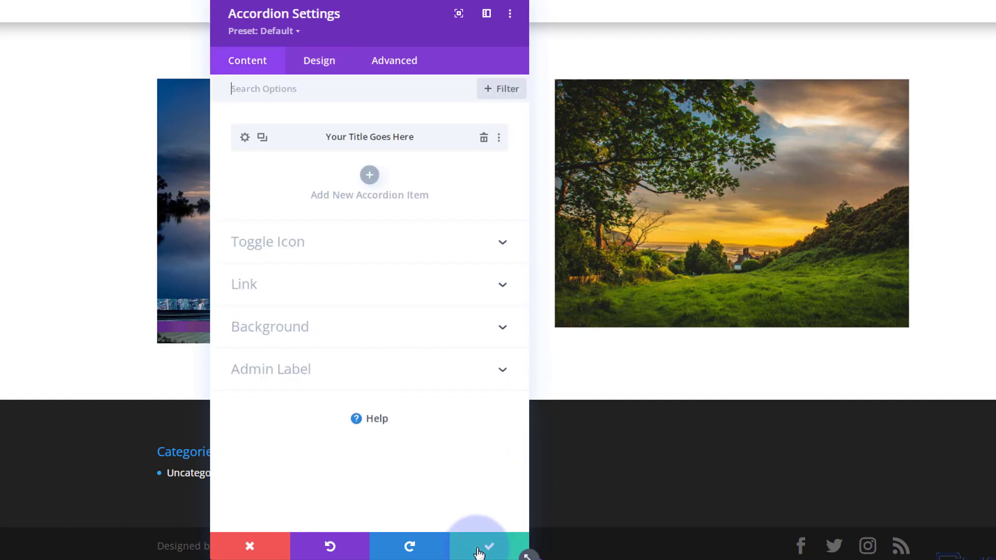
pyautogui.click(369, 175)
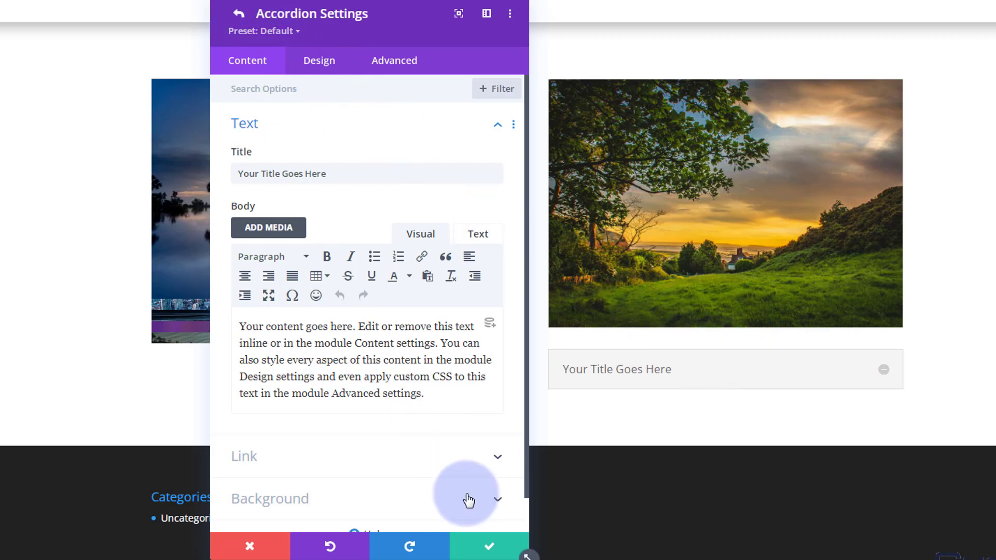
# - Set the first item's top and bottom margin and padding to 0px under Design > Spacing
pyautogui.click(493, 547)
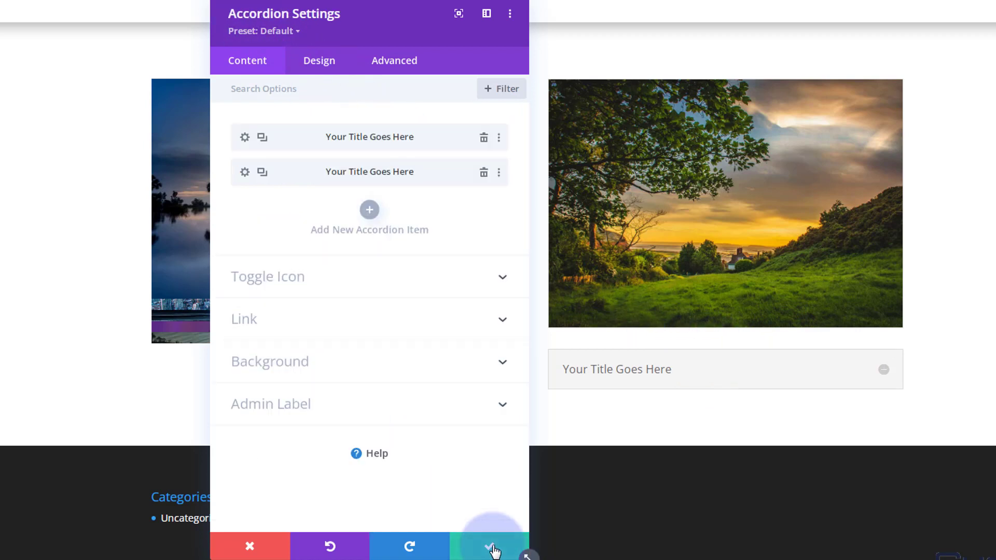
pyautogui.click(245, 138)
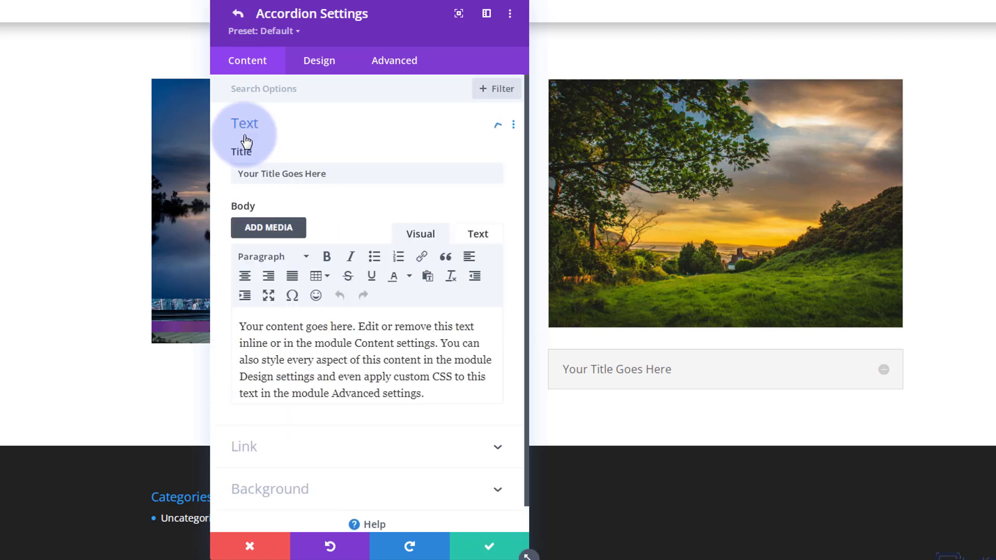
pyautogui.click(323, 65)
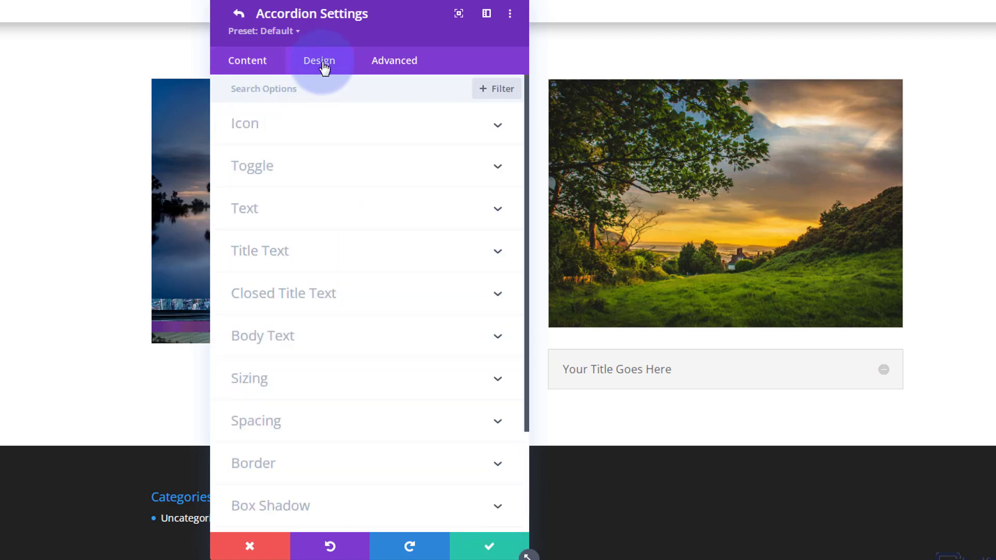
pyautogui.click(345, 420)
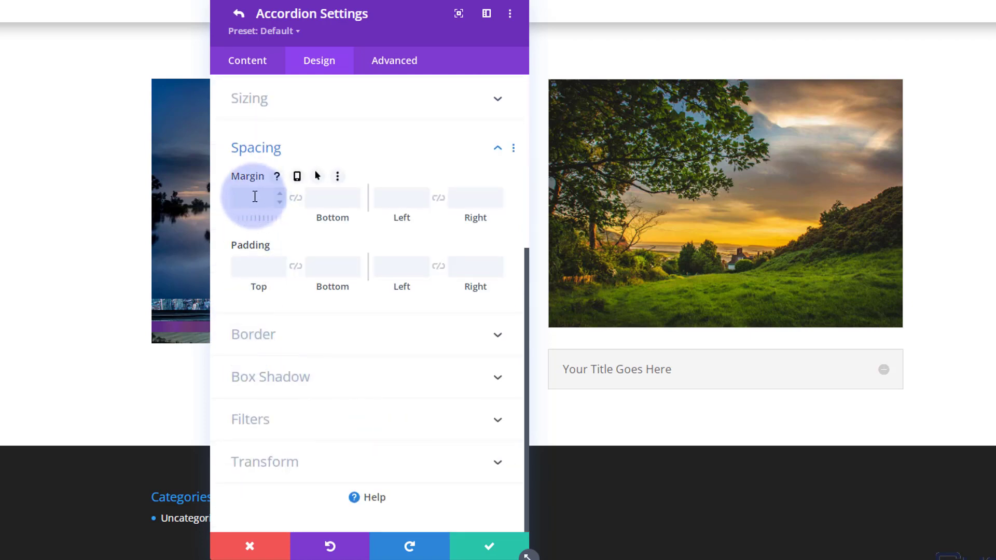
pyautogui.click(254, 196)
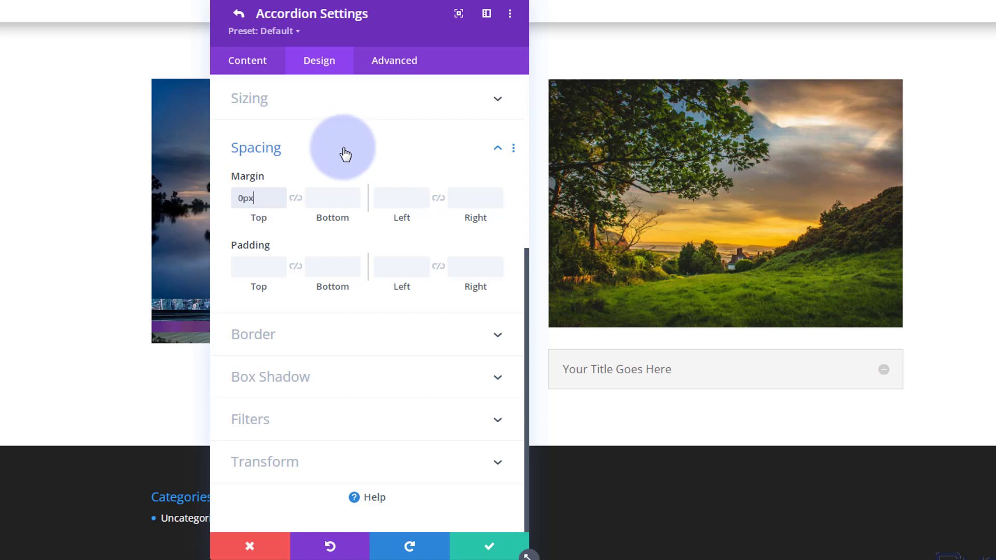
pyautogui.click(296, 199)
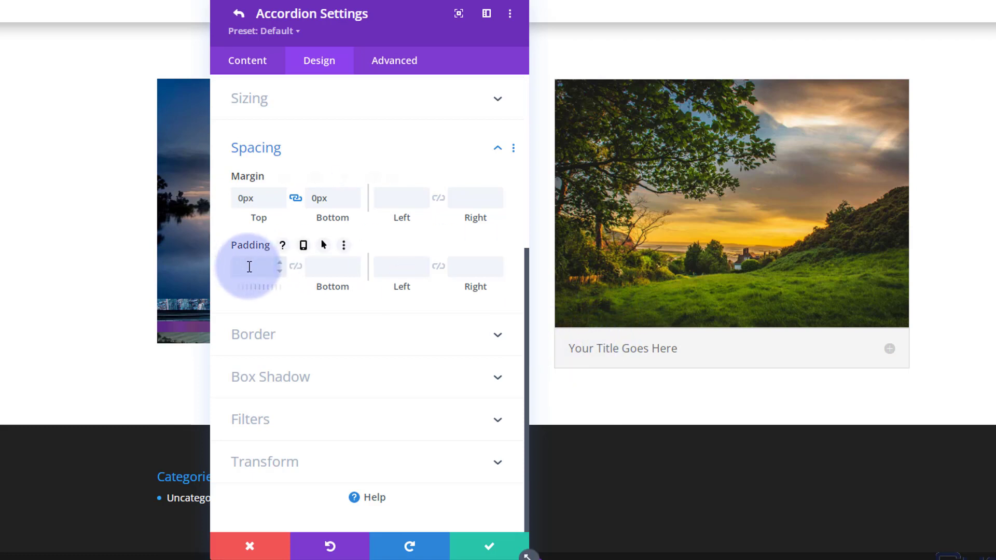
pyautogui.click(250, 266)
pyautogui.write('0px')
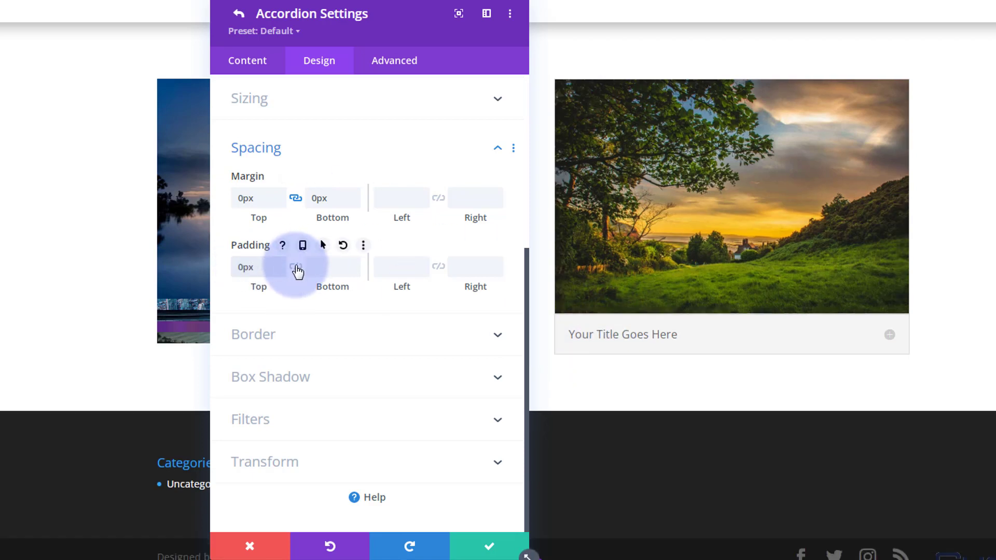
pyautogui.click(296, 268)
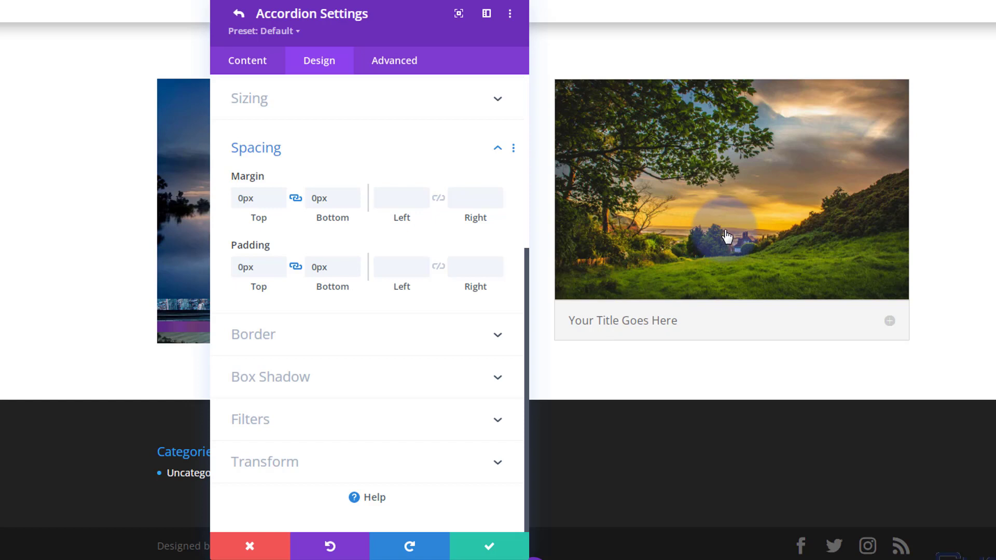
# - Save the item's spacing, then delete the extra duplicate item so only the first accordion item remains
pyautogui.click(490, 547)
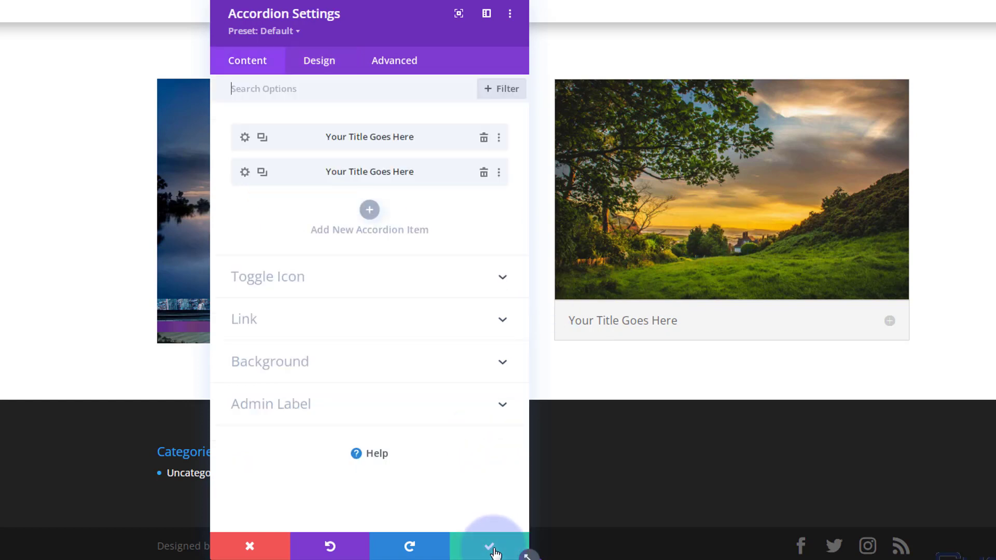
pyautogui.click(483, 172)
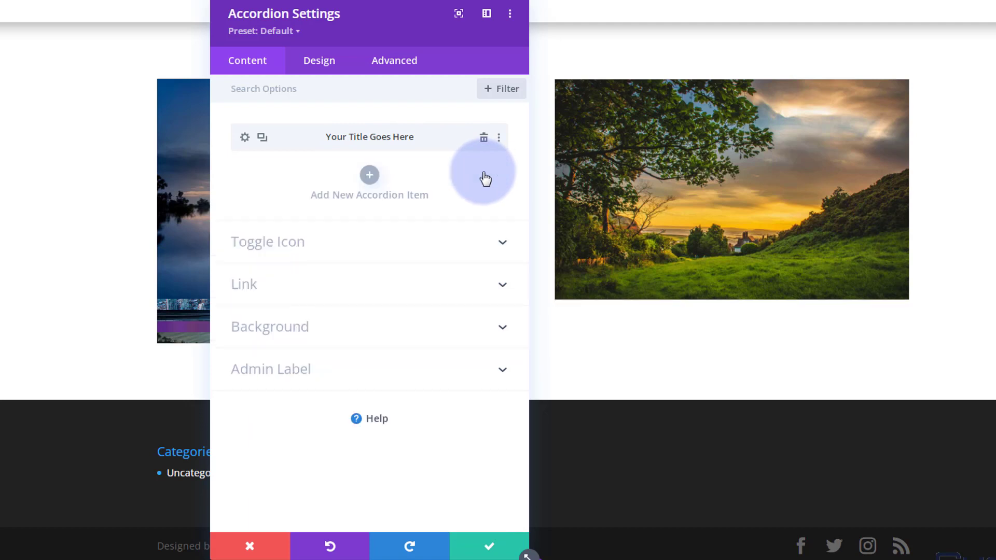
pyautogui.click(262, 138)
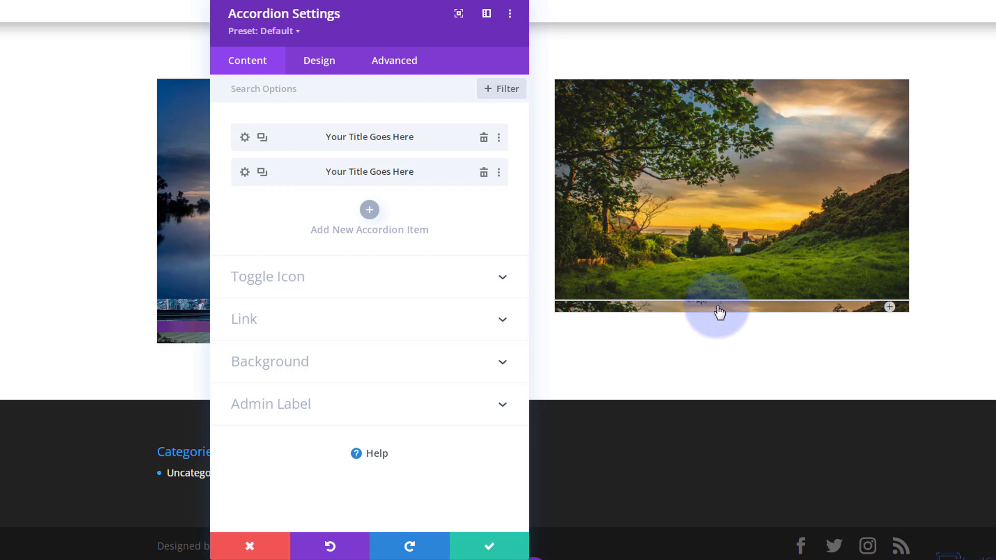
pyautogui.click(891, 307)
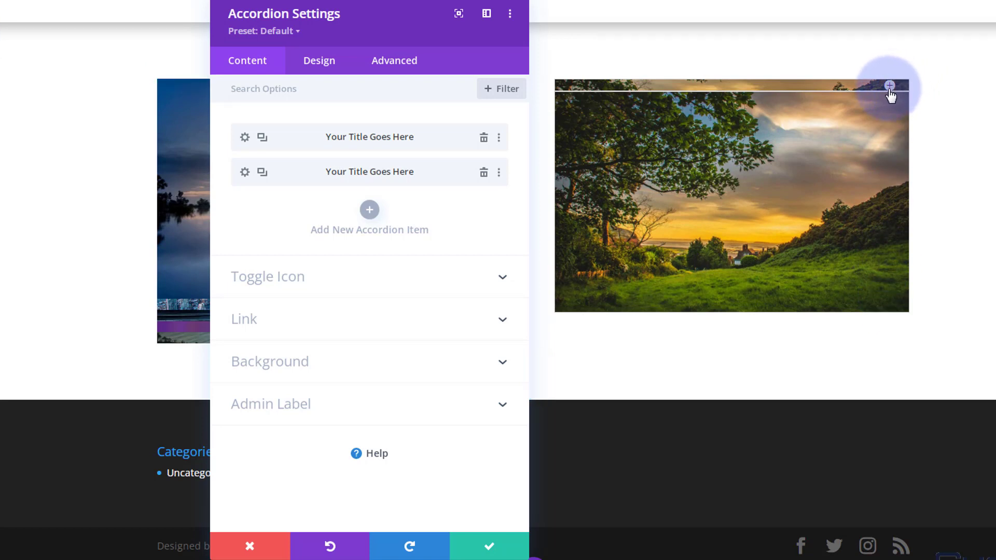
pyautogui.click(484, 173)
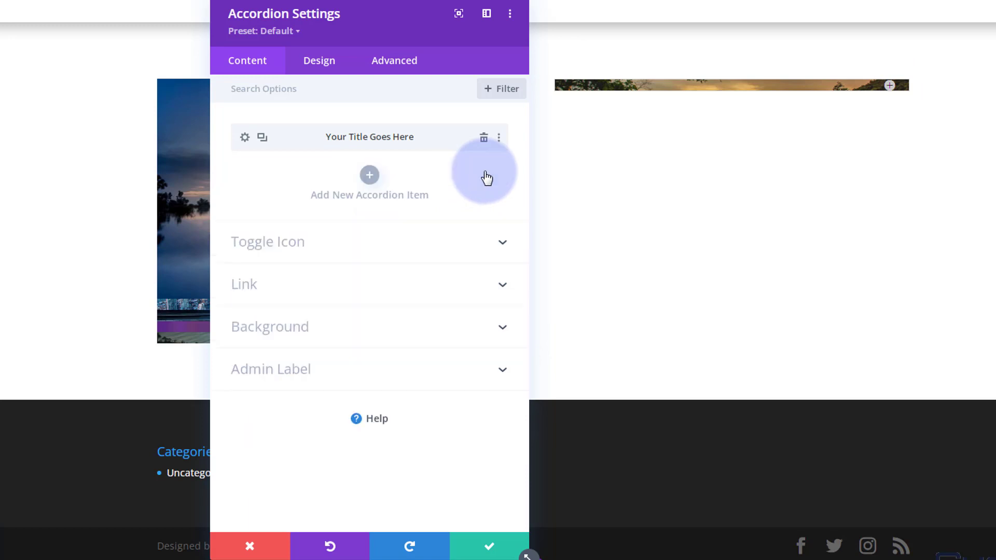
# - Give the remaining accordion item a 0px border width and a transparent border colour
pyautogui.click(245, 138)
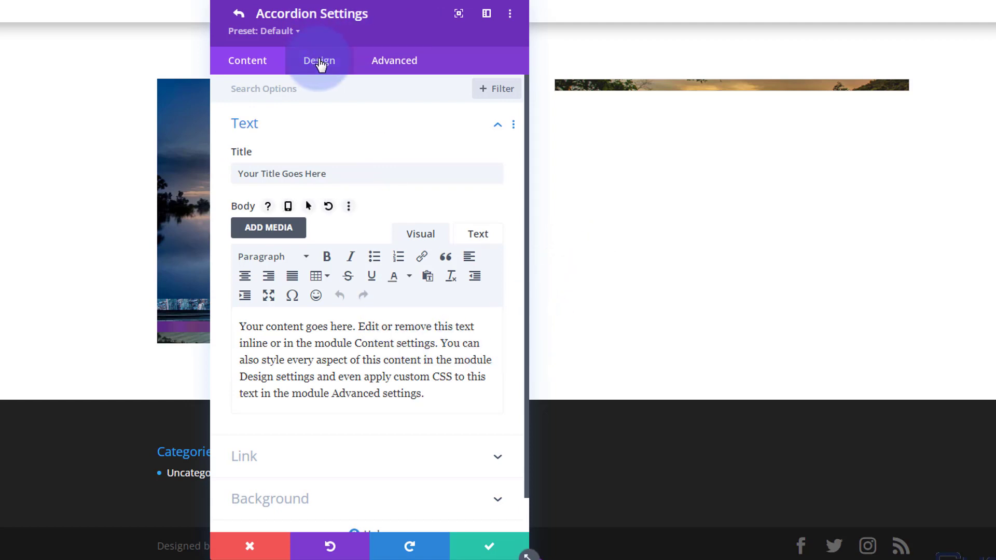
pyautogui.click(320, 66)
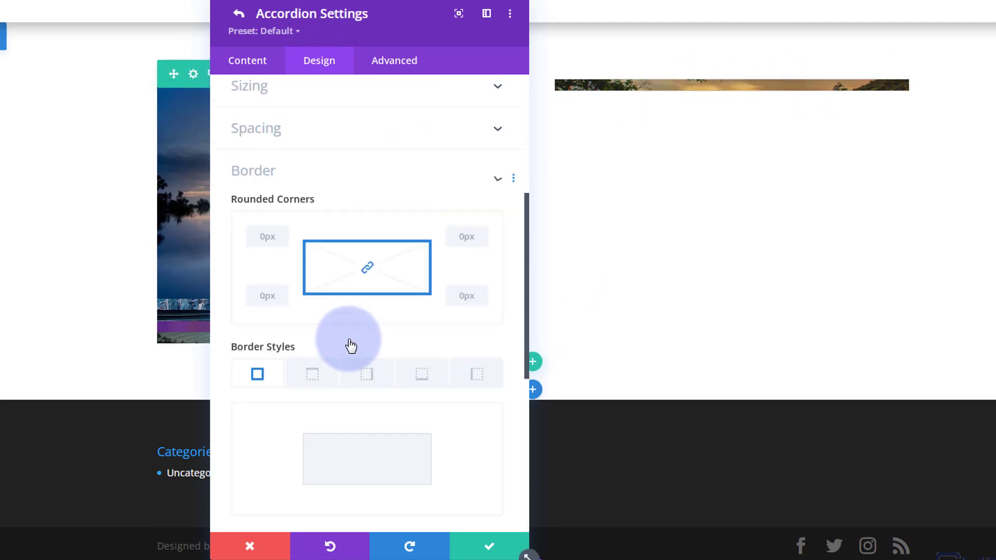
pyautogui.scroll(-4, 348, 338)
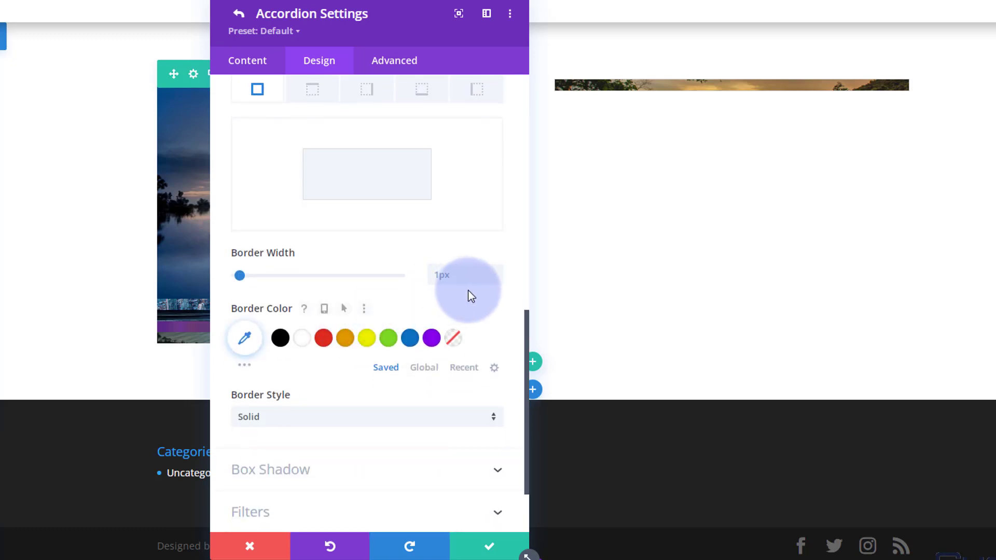
pyautogui.click(498, 280)
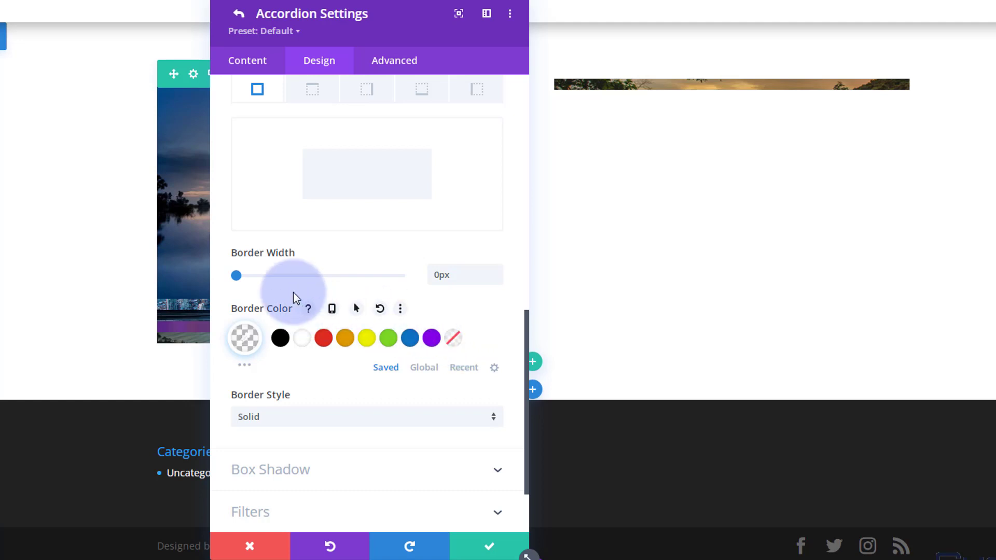
pyautogui.scroll(6, 293, 293)
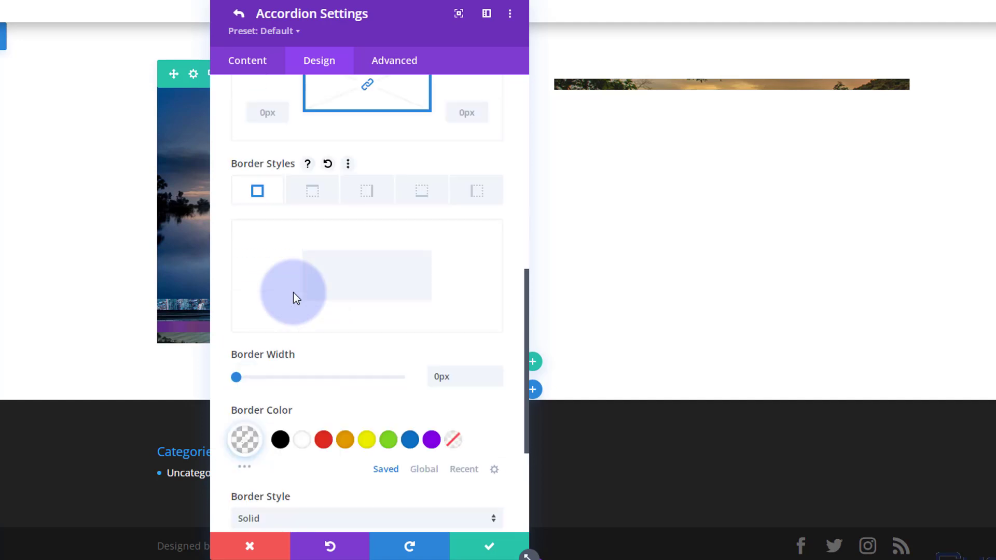
pyautogui.click(310, 237)
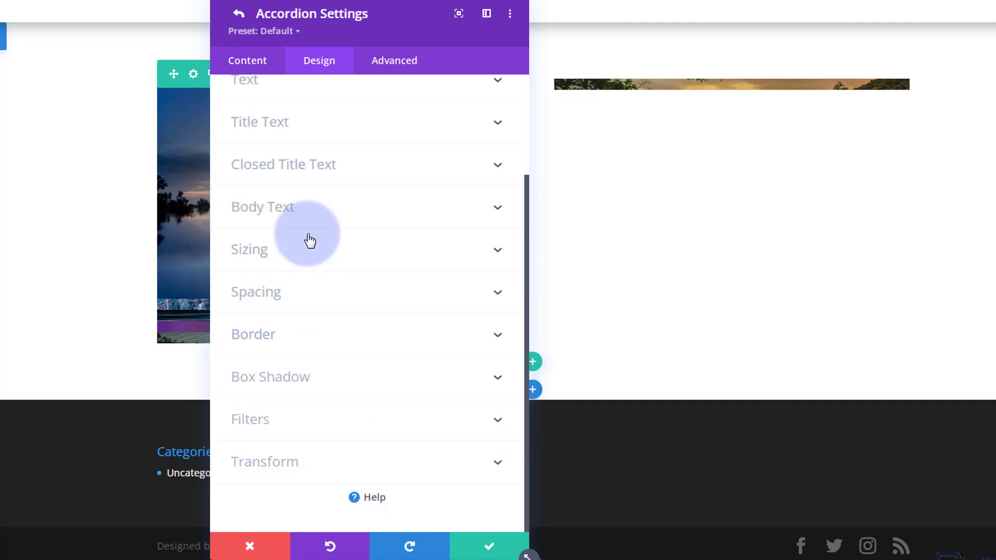
# - Expand the Toggle section in the Design tab to show its transparent open and closed background colours
pyautogui.scroll(3, 309, 239)
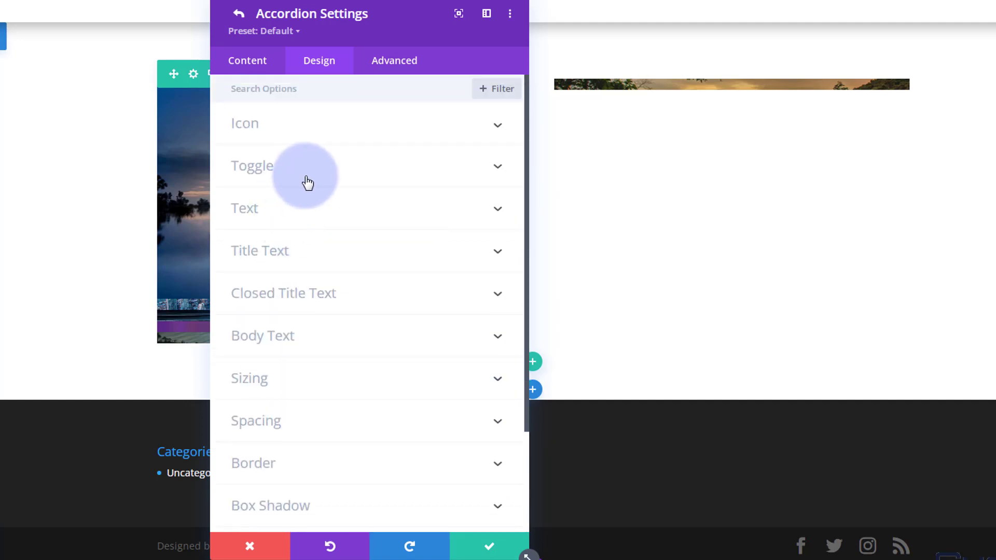
pyautogui.click(313, 181)
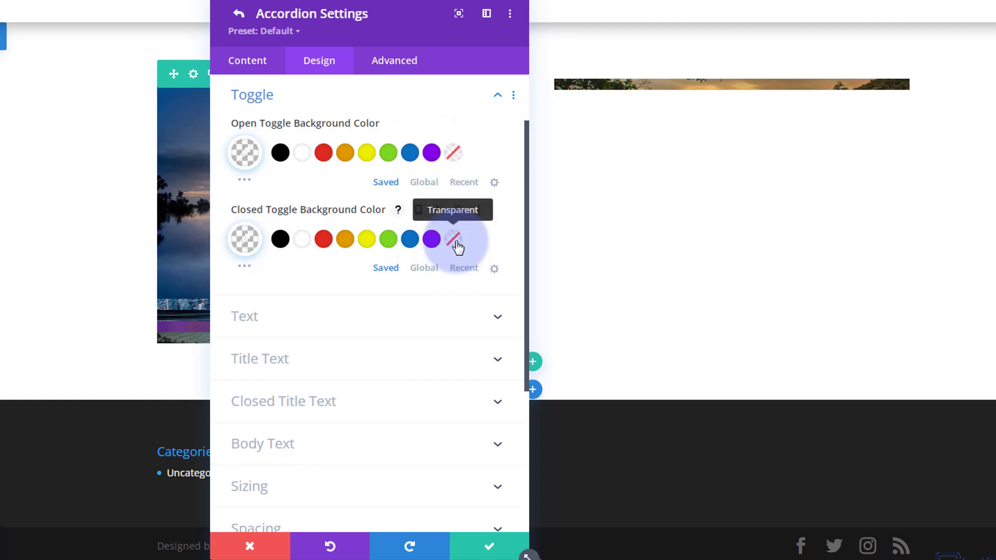
# - Duplicate the item and give the copy the pink-sunset mountain lake jetty photo as its background image
pyautogui.click(488, 547)
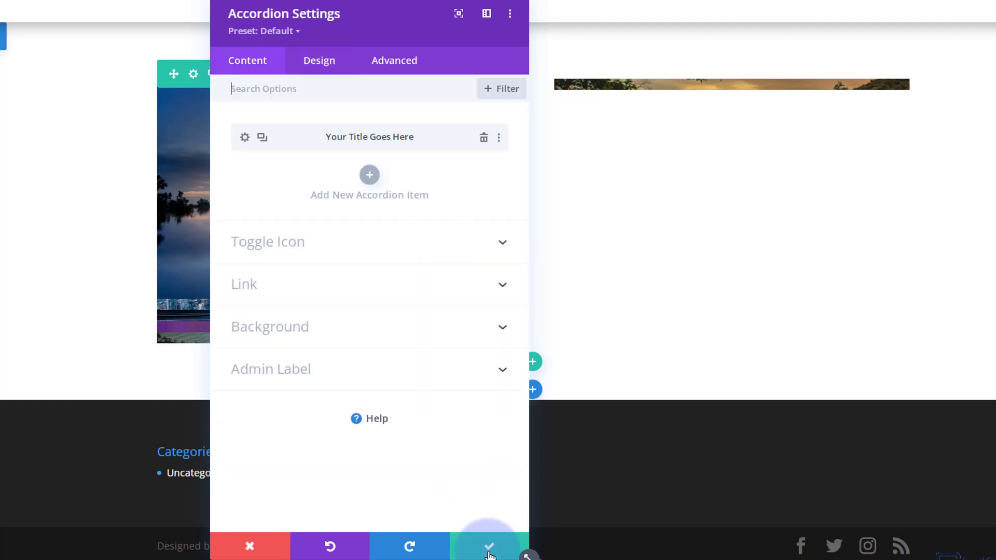
pyautogui.click(263, 139)
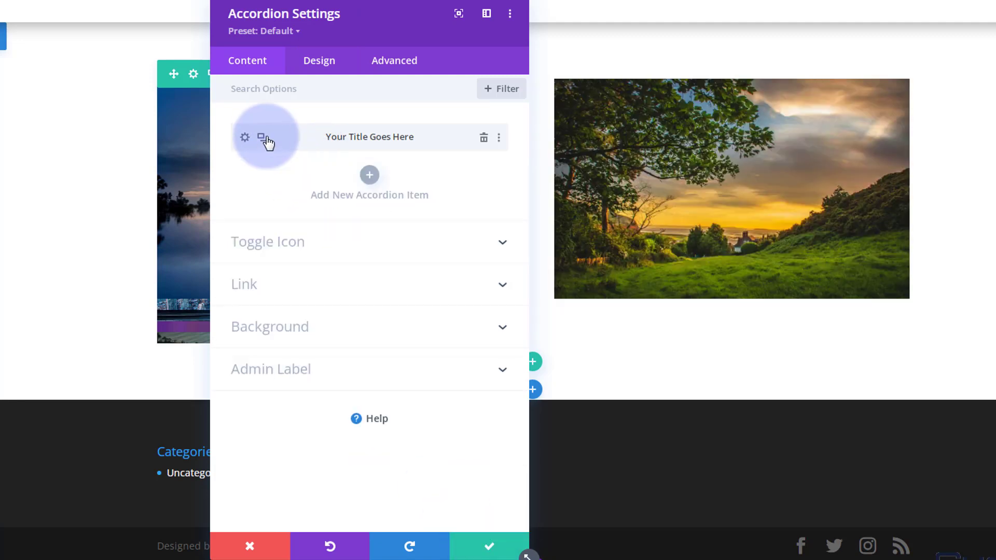
pyautogui.click(245, 173)
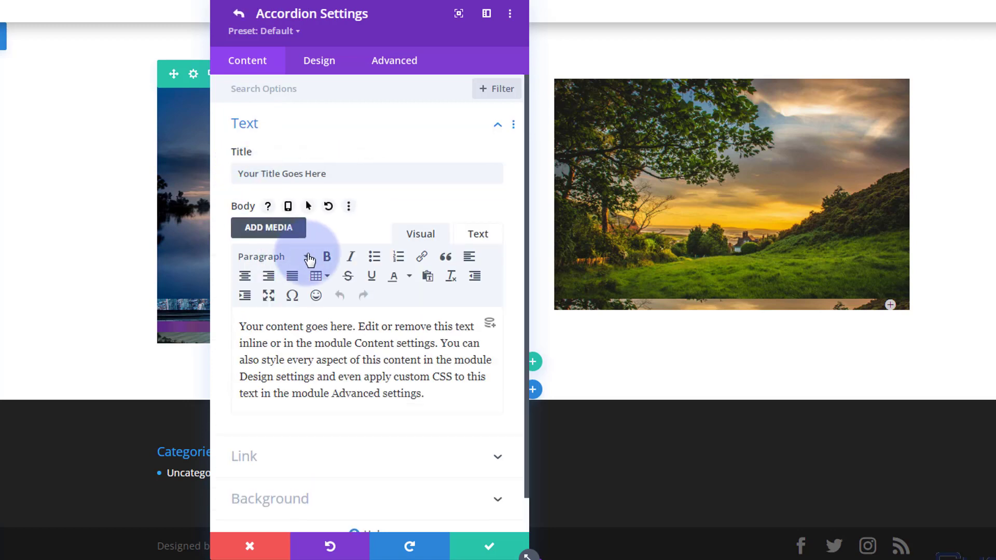
pyautogui.scroll(-1, 311, 257)
pyautogui.click(305, 470)
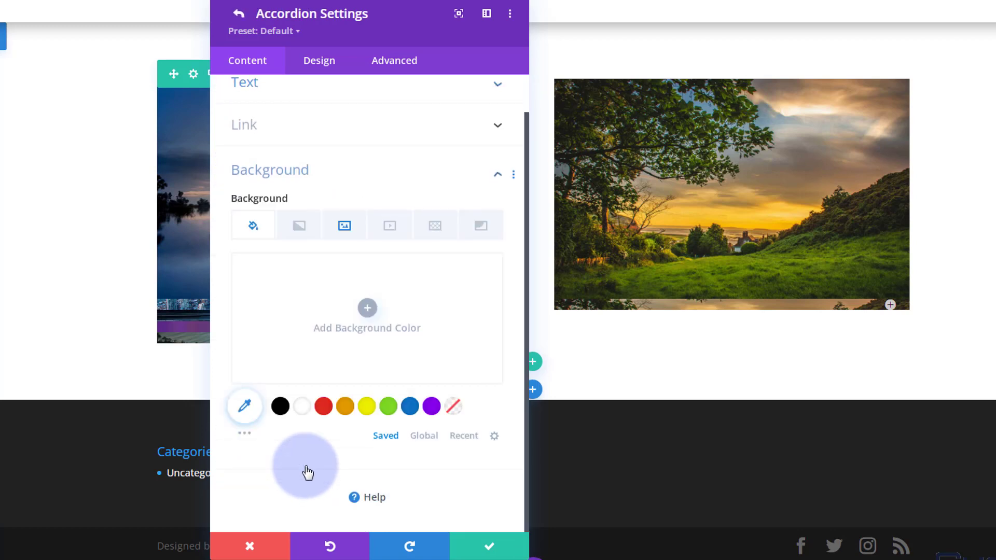
pyautogui.click(345, 226)
pyautogui.click(365, 315)
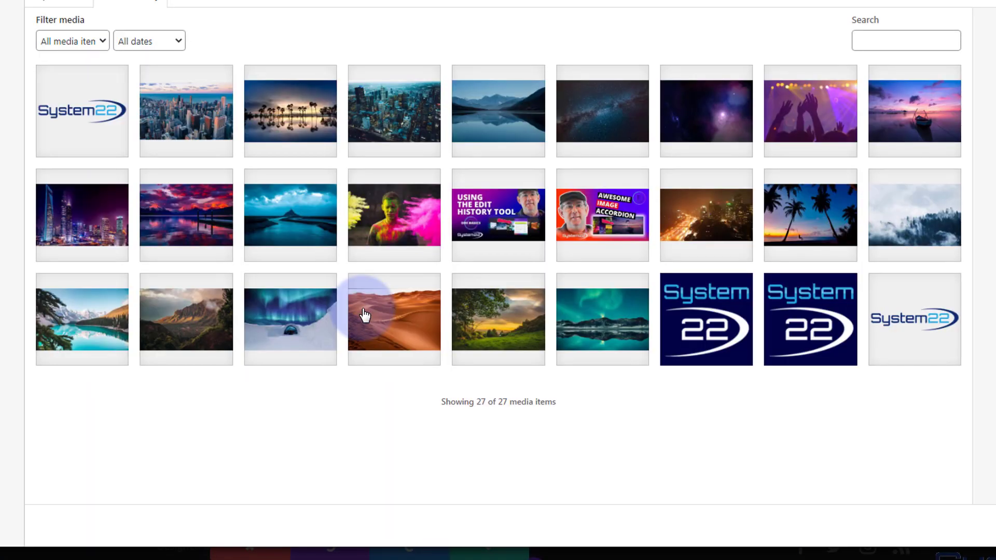
pyautogui.click(200, 224)
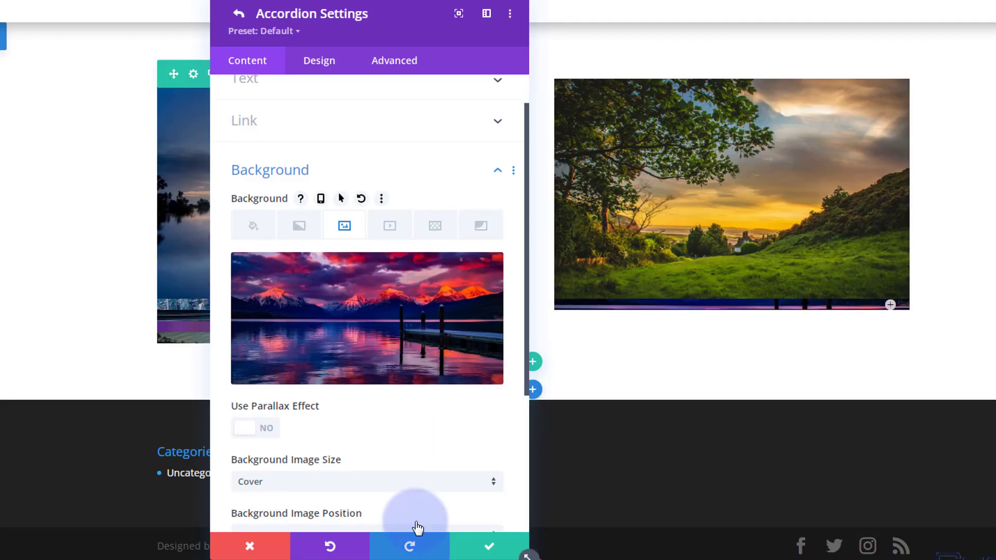
pyautogui.click(490, 548)
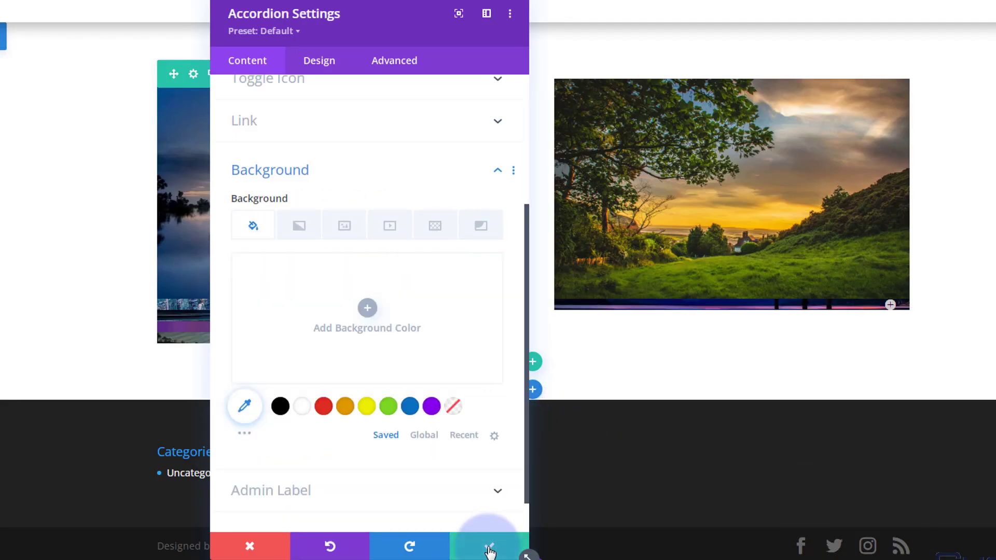
# - Add a third accordion item with the blue river-and-island photo as its background
pyautogui.scroll(4, 396, 442)
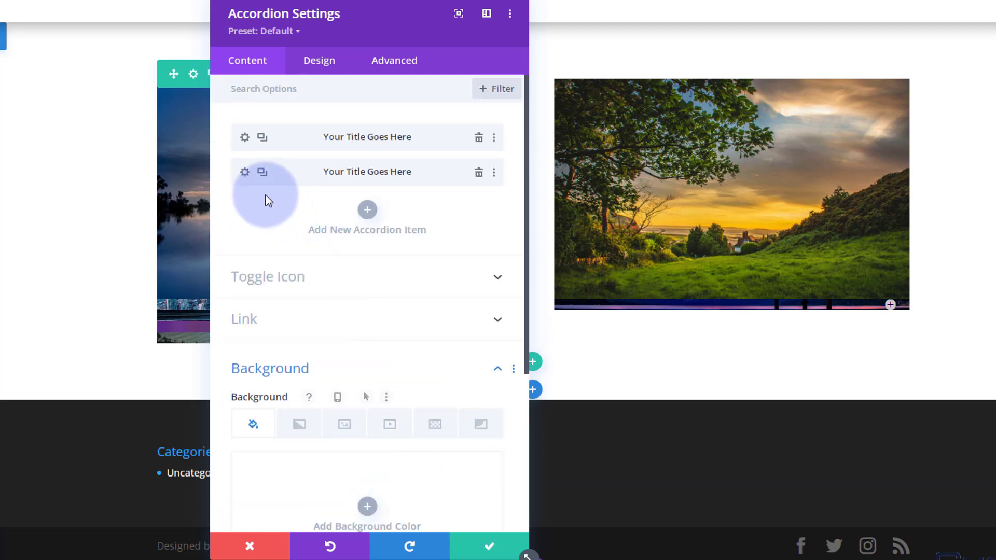
pyautogui.click(262, 174)
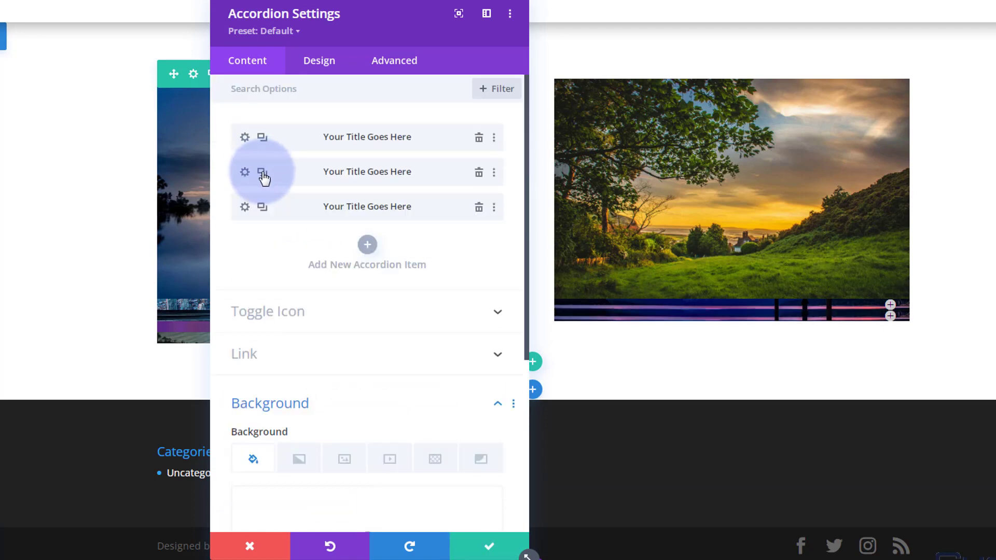
pyautogui.click(245, 207)
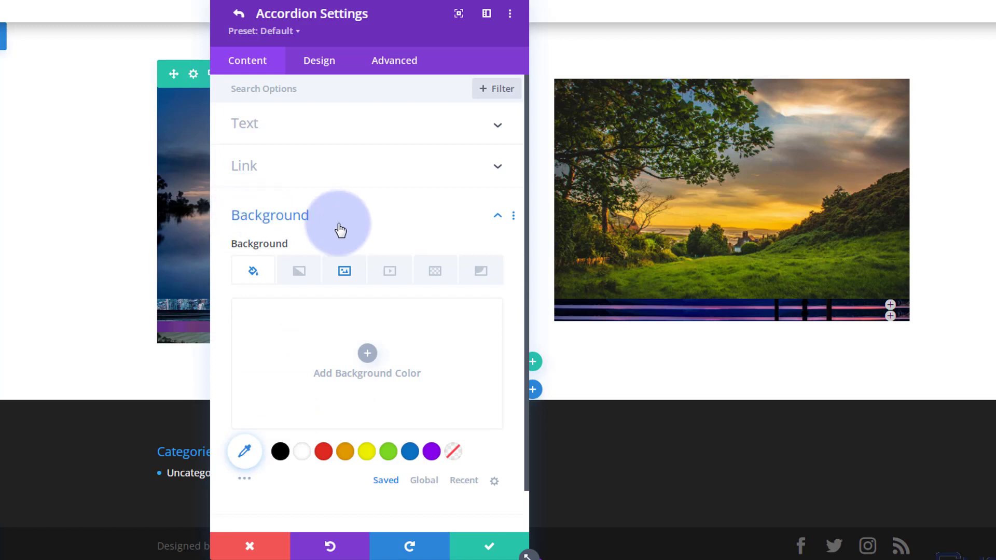
pyautogui.click(345, 274)
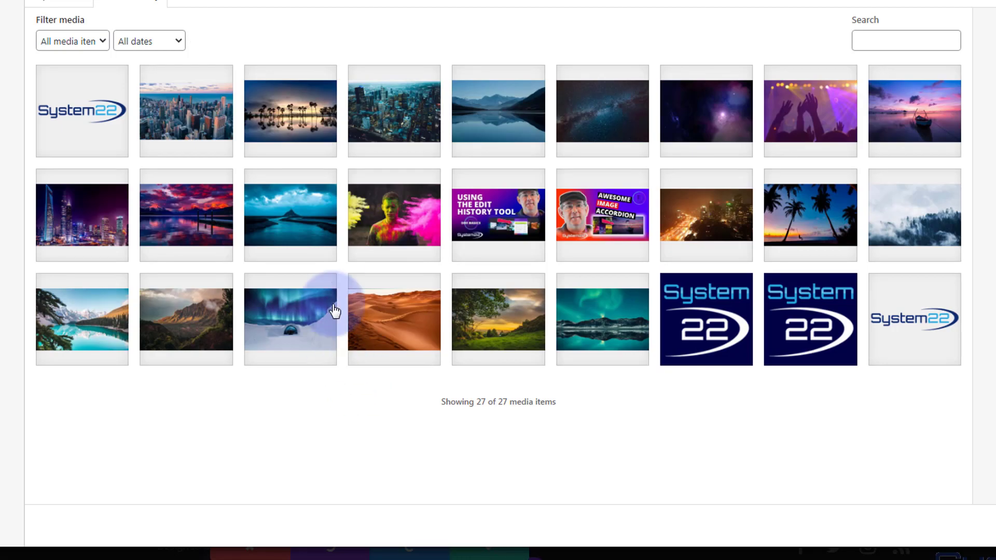
pyautogui.click(302, 227)
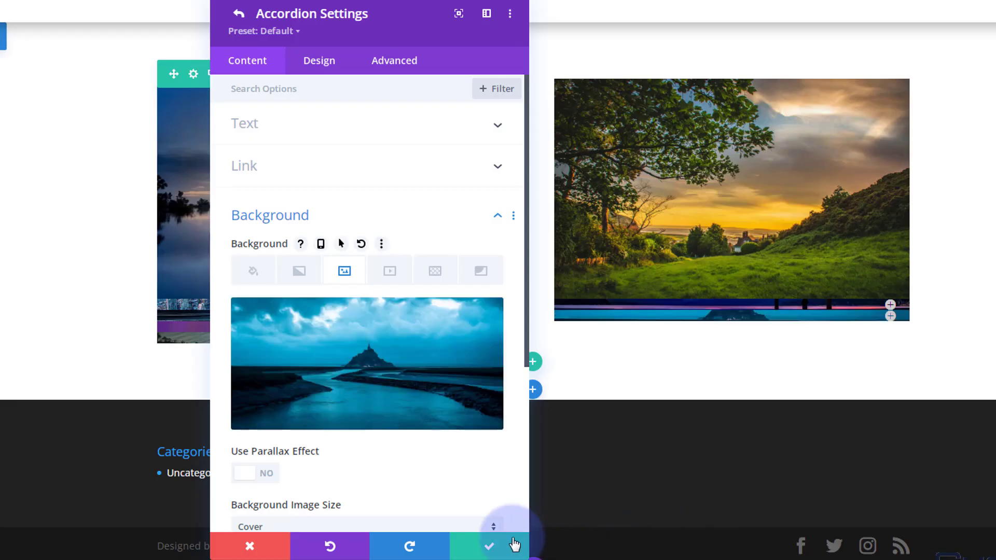
pyautogui.click(511, 544)
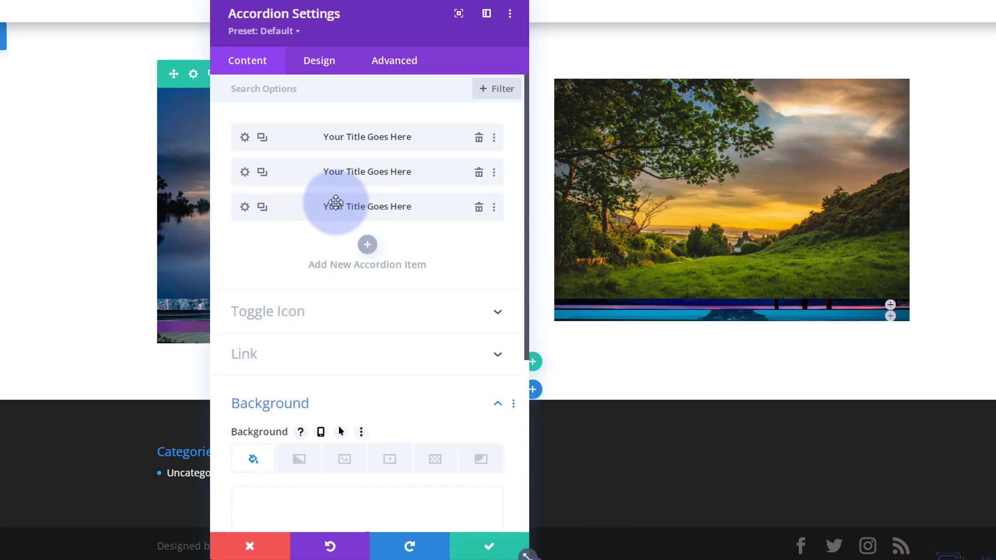
# - Add a fourth accordion item with the turquoise mountain-lake photo as its background
pyautogui.click(261, 207)
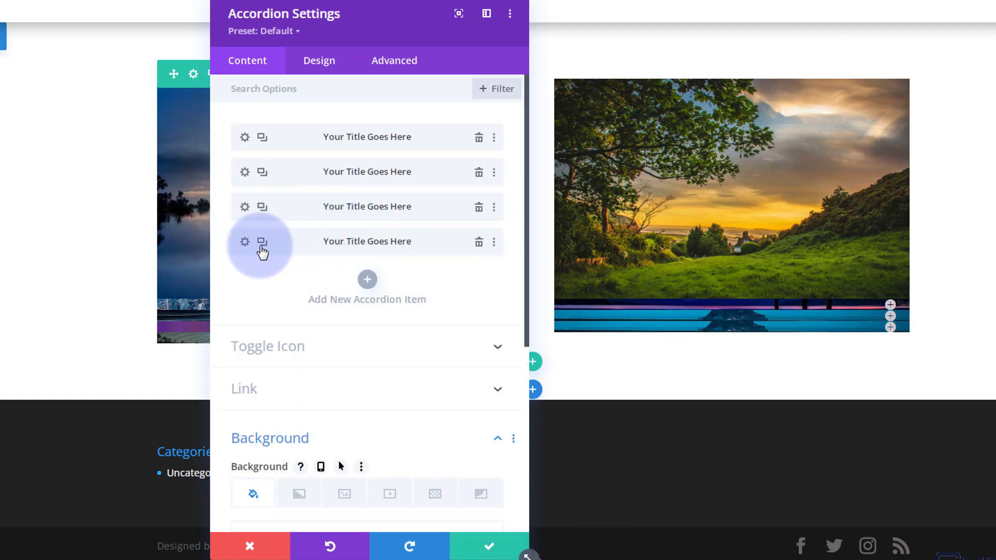
pyautogui.click(244, 242)
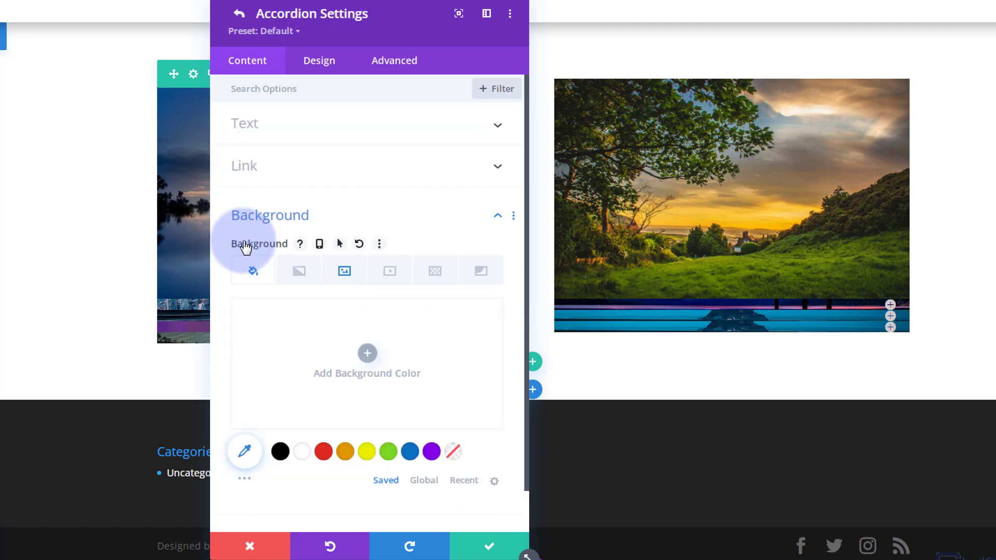
pyautogui.click(345, 271)
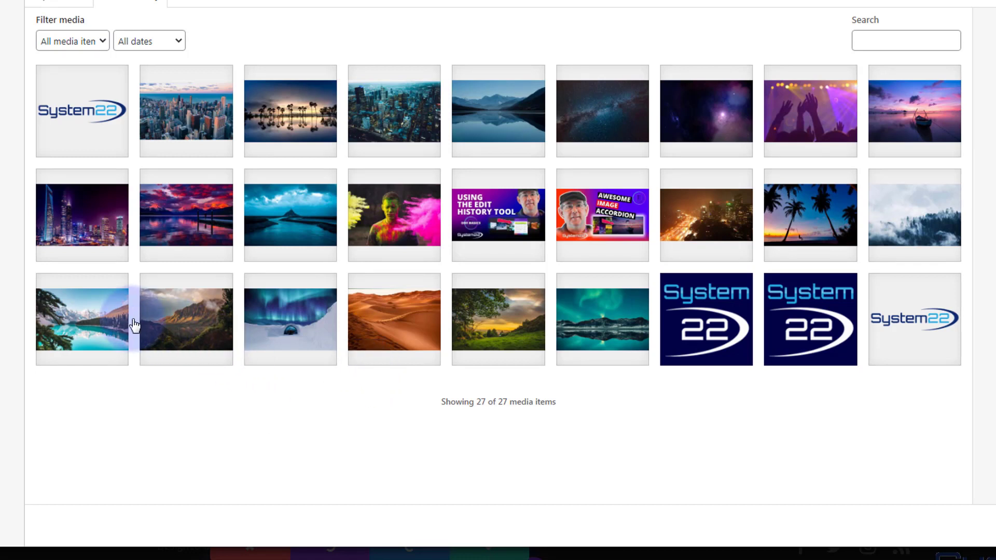
pyautogui.click(112, 317)
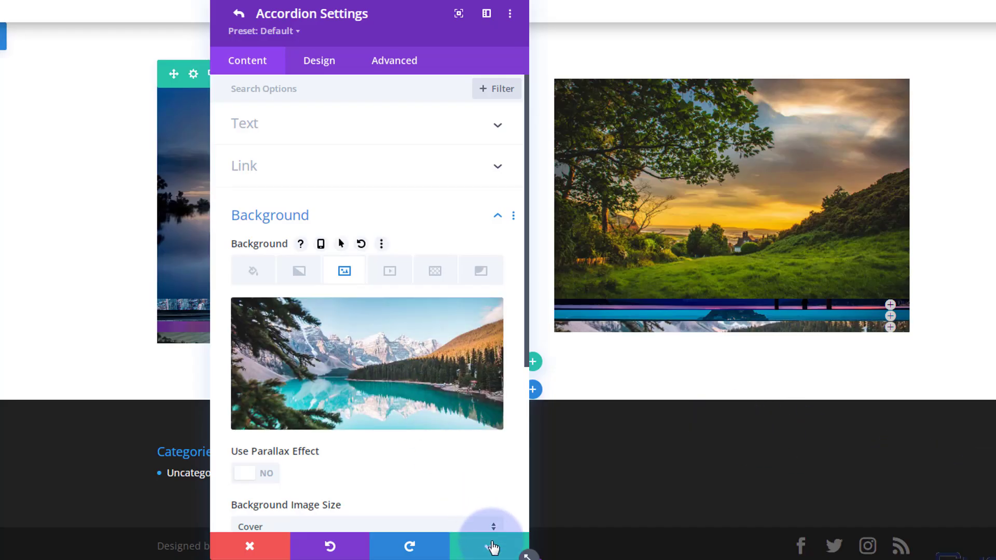
pyautogui.click(492, 546)
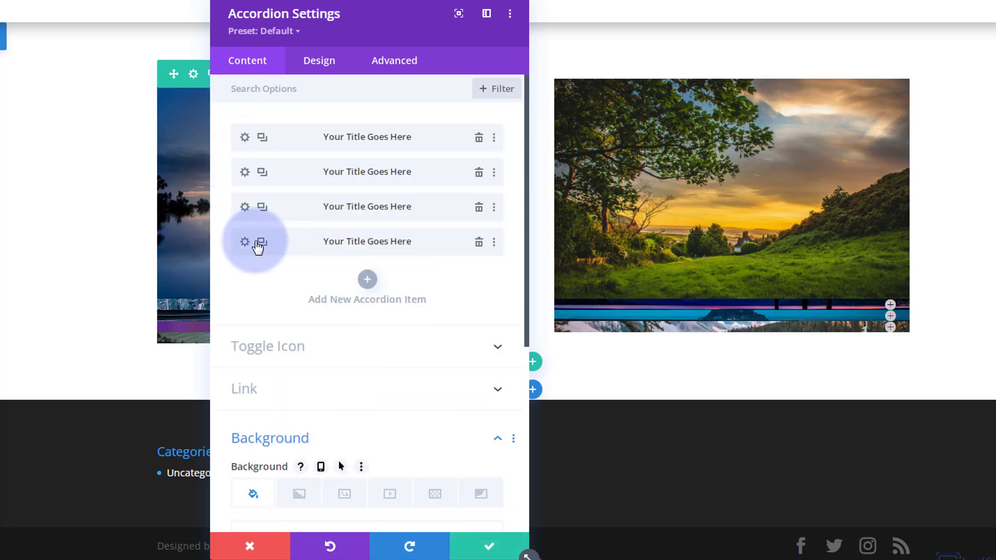
# - Duplicate the fourth item and set the copy's background image to the city-skyline-at-night photo
pyautogui.click(262, 242)
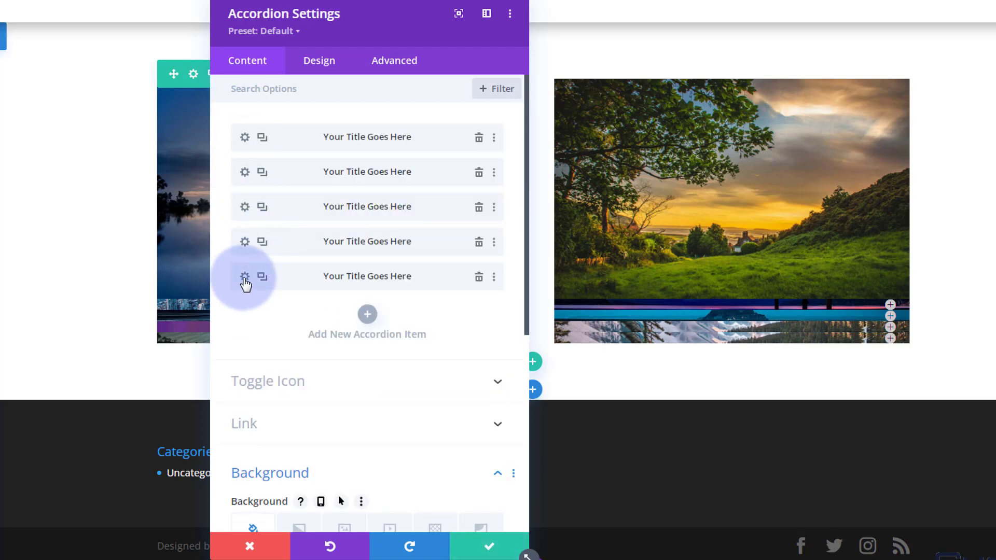
pyautogui.click(245, 280)
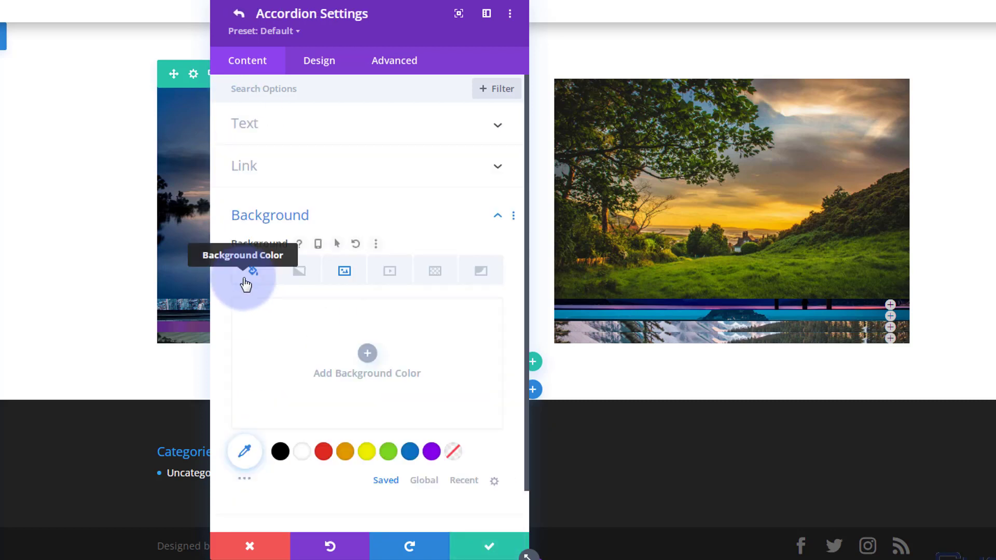
pyautogui.click(343, 272)
pyautogui.click(366, 358)
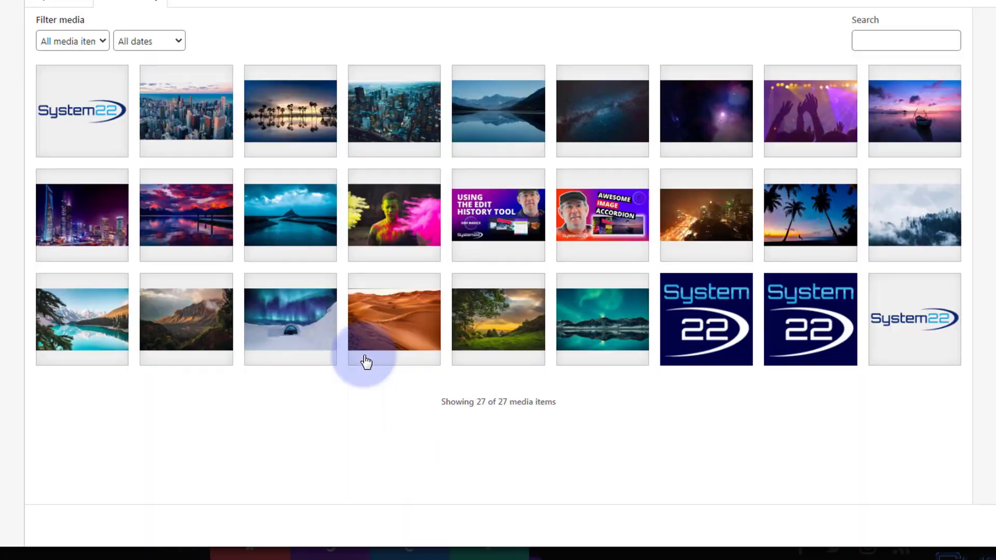
pyautogui.click(74, 224)
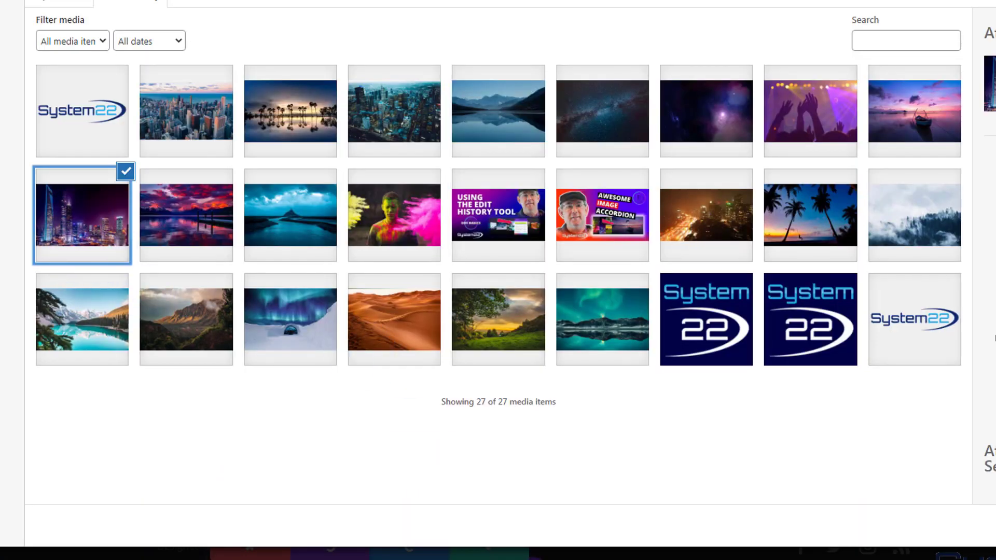
pyautogui.press('Return')
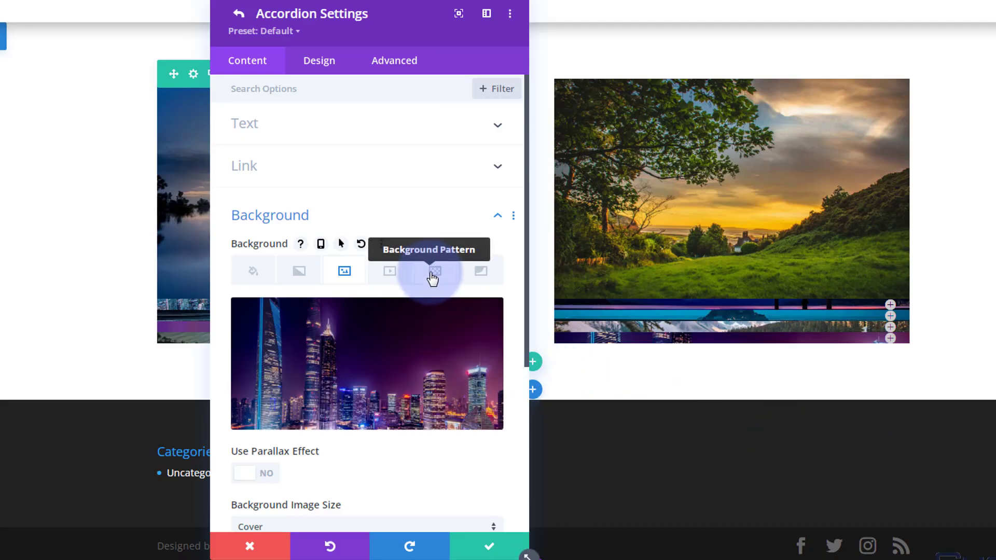
pyautogui.scroll(-5, 432, 279)
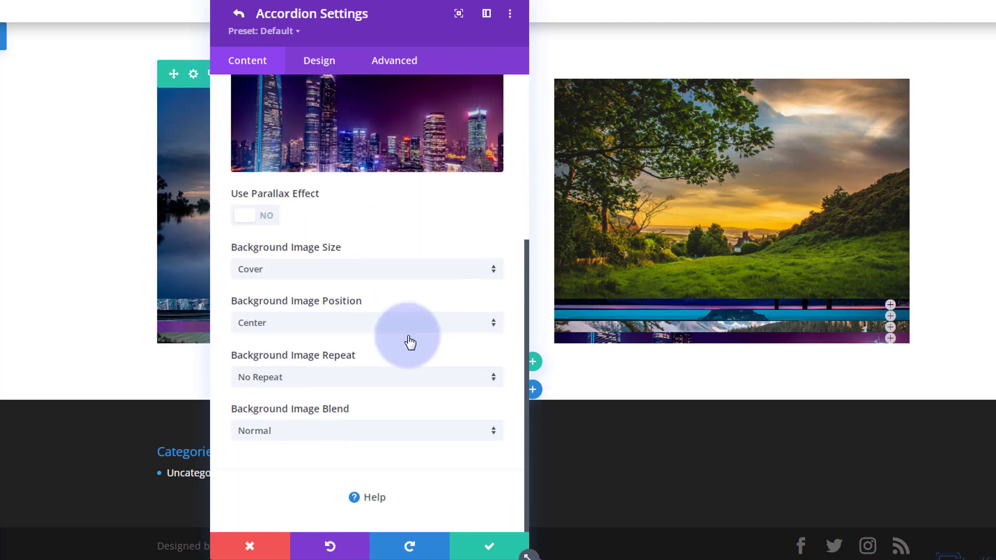
pyautogui.click(490, 544)
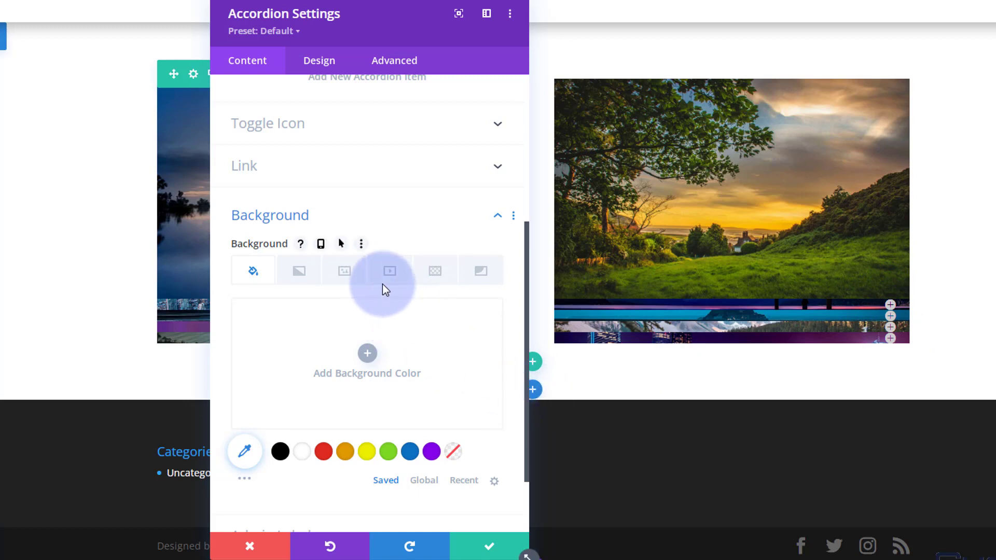
# - Set the accordion's Icon Color to transparent under the Design tab's Icon options
pyautogui.scroll(-2, 251, 215)
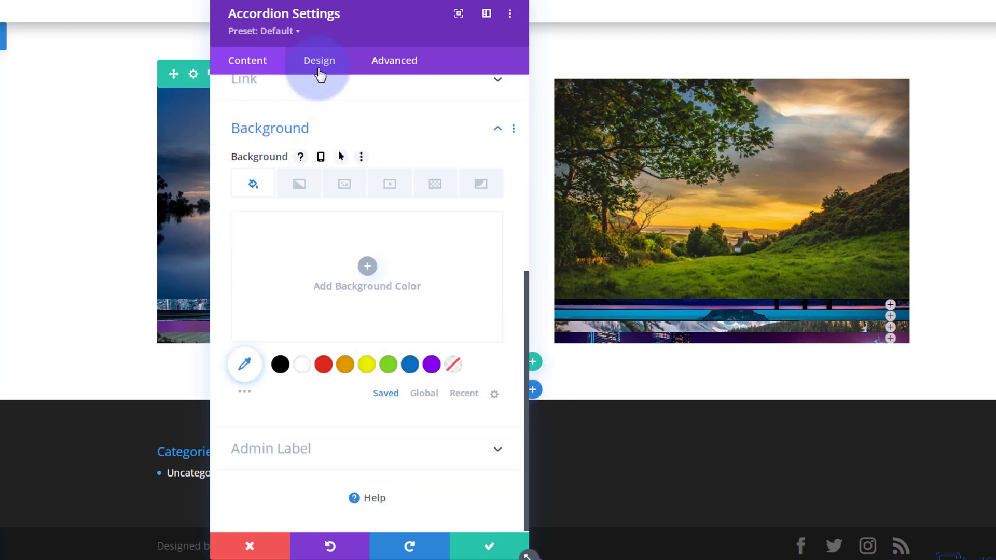
pyautogui.click(323, 63)
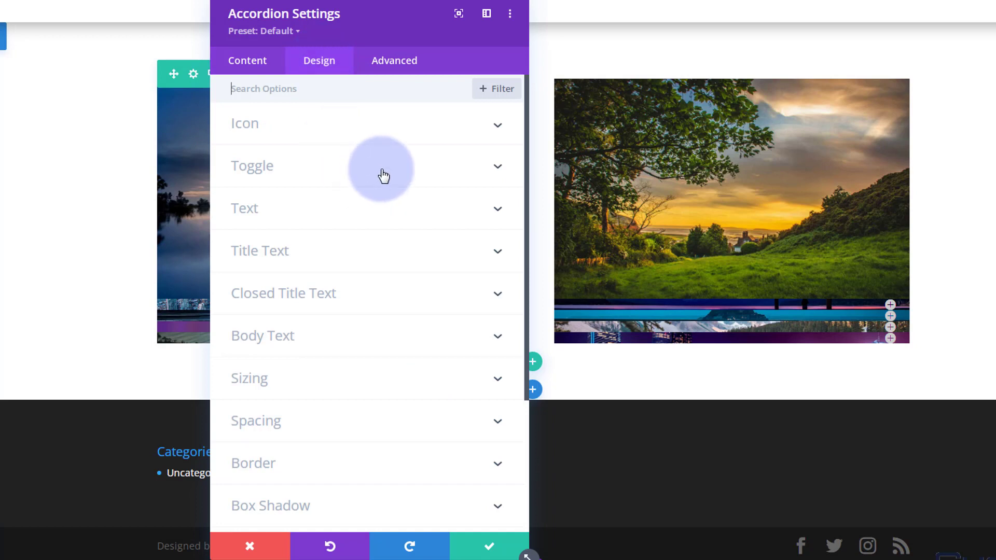
pyautogui.click(338, 158)
pyautogui.click(374, 137)
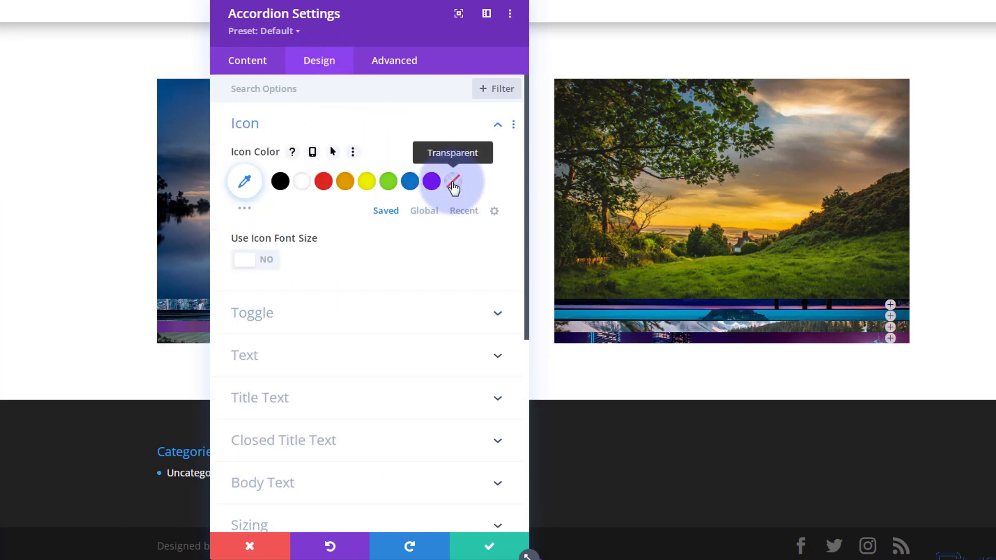
pyautogui.click(454, 182)
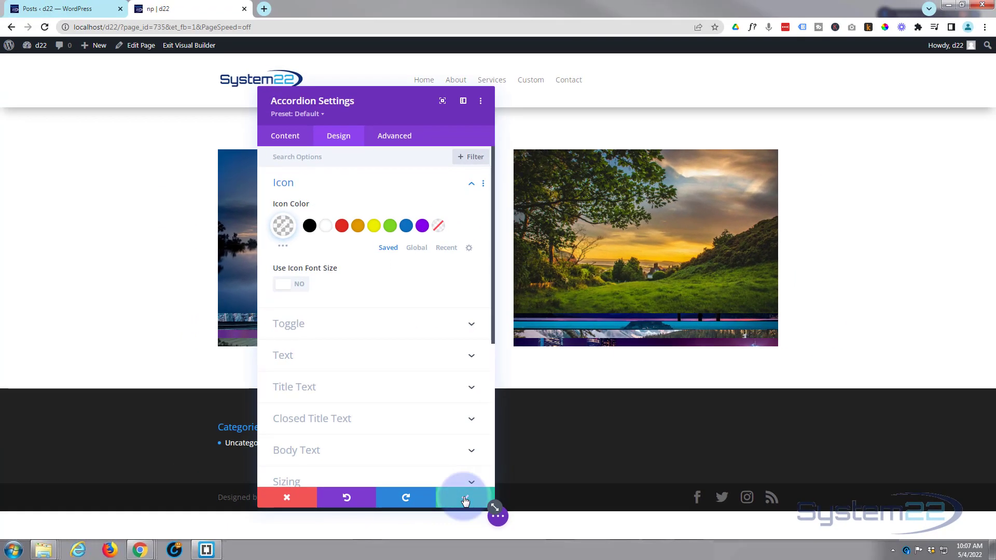
# - Save the accordion module and exit the Visual Builder to view the draft page
pyautogui.click(489, 550)
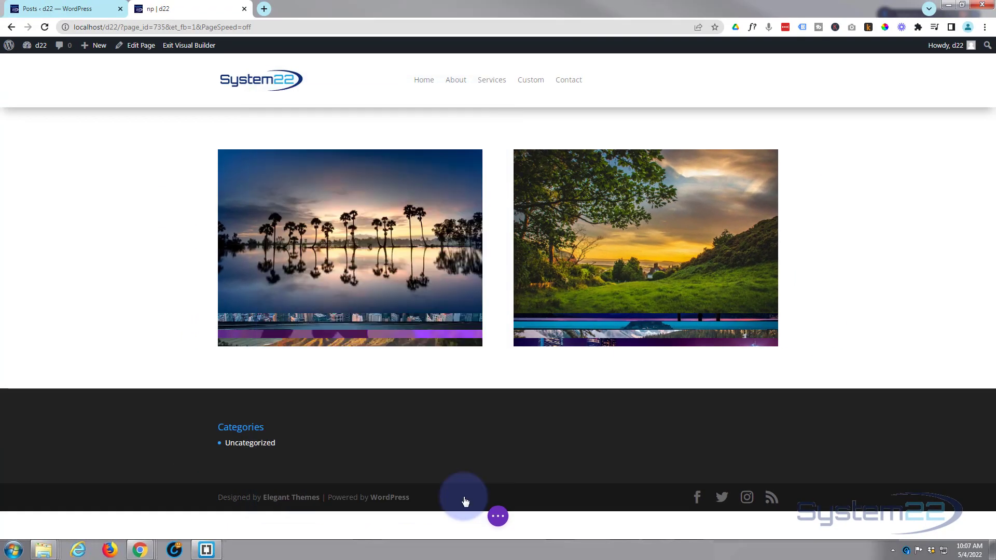
pyautogui.click(498, 516)
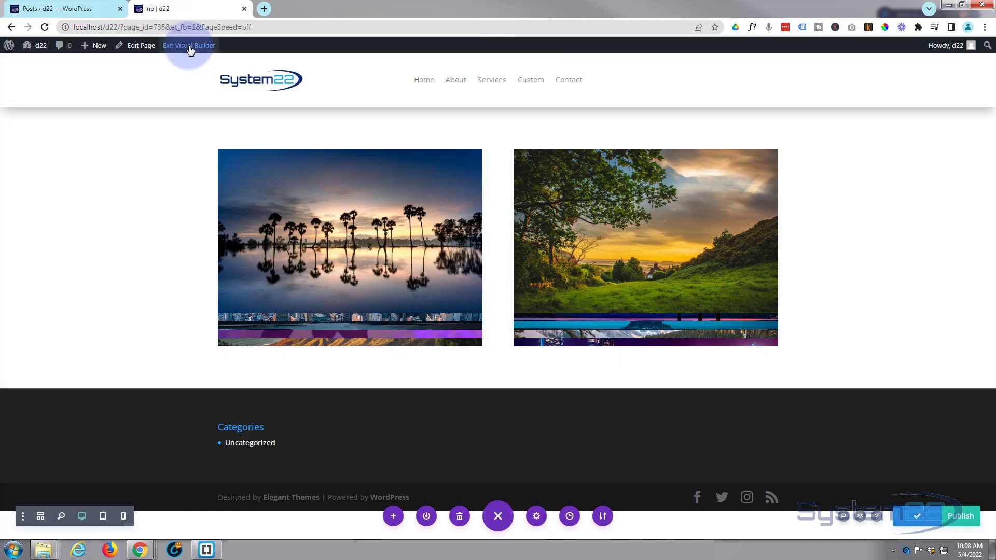
pyautogui.click(190, 46)
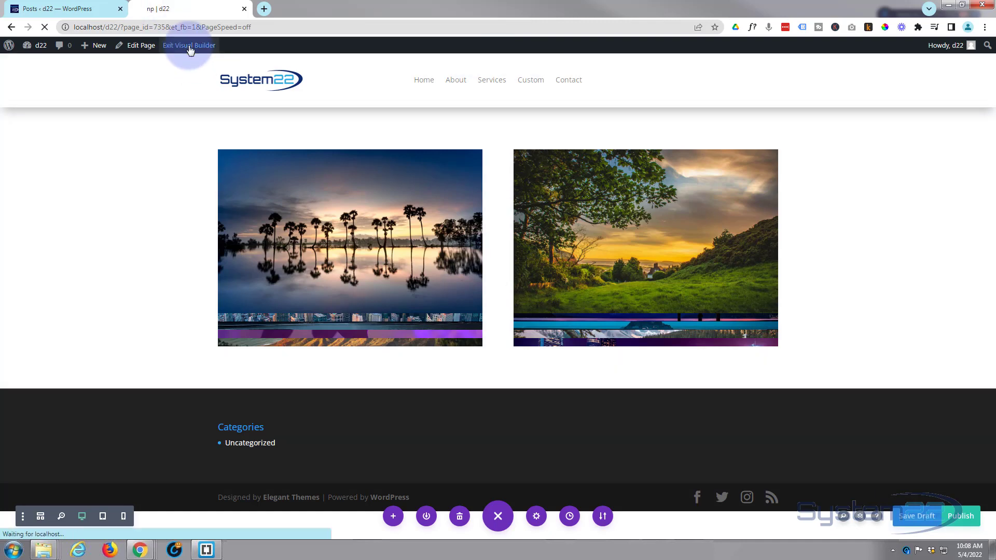